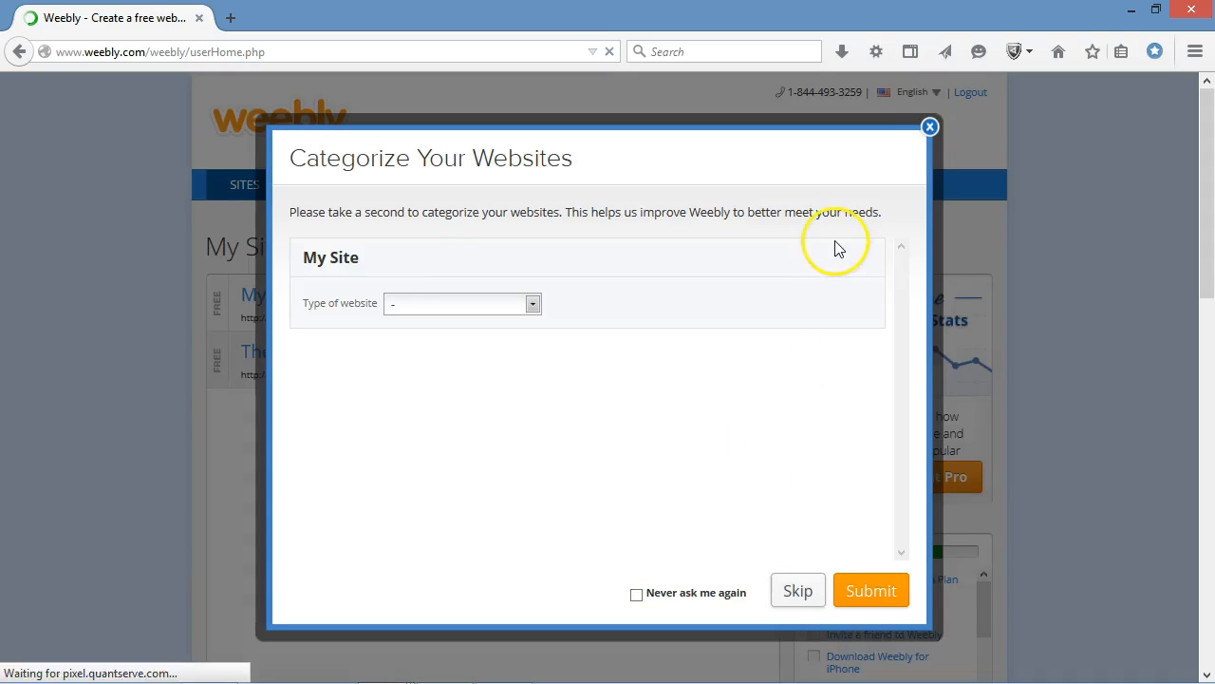
# Dismiss the website categorization prompt and add a new site with Site as its focus.
pyautogui.click(930, 127)
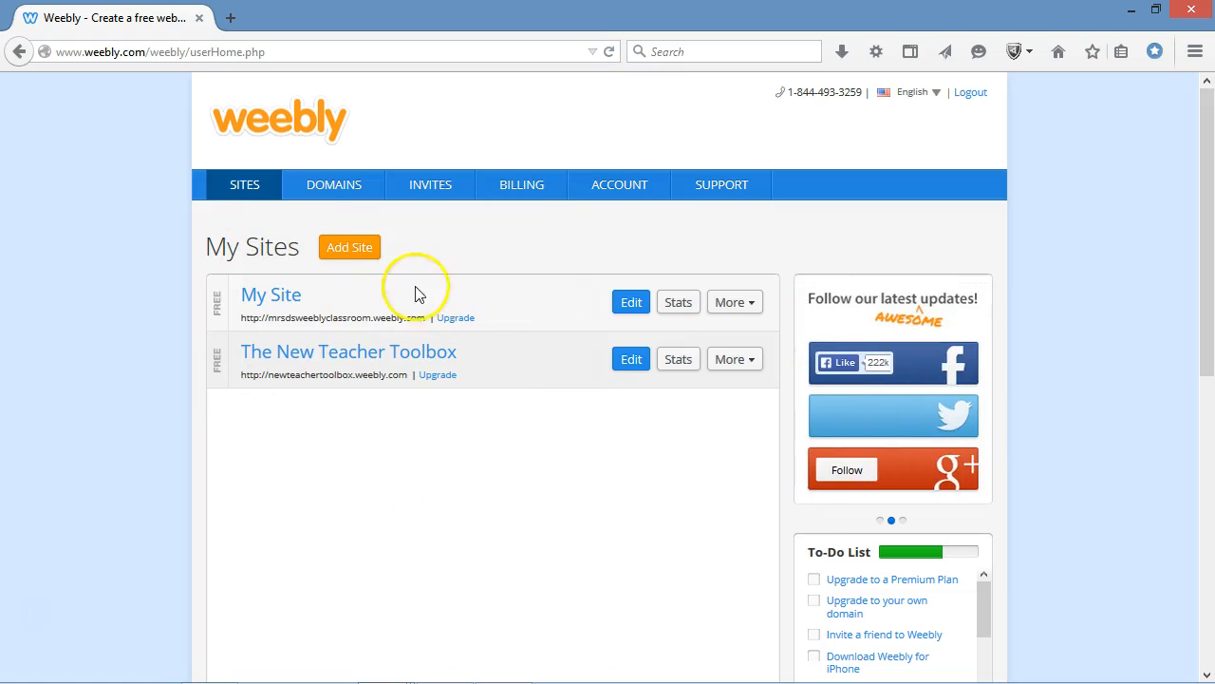
pyautogui.click(350, 247)
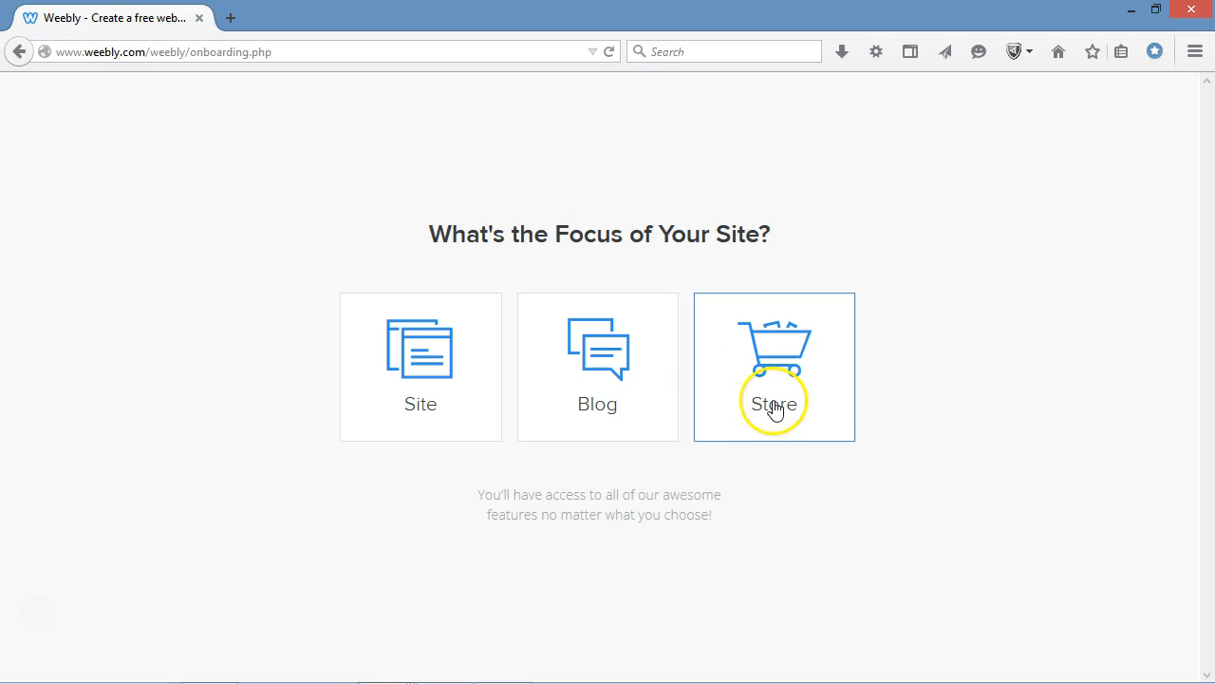
pyautogui.click(419, 359)
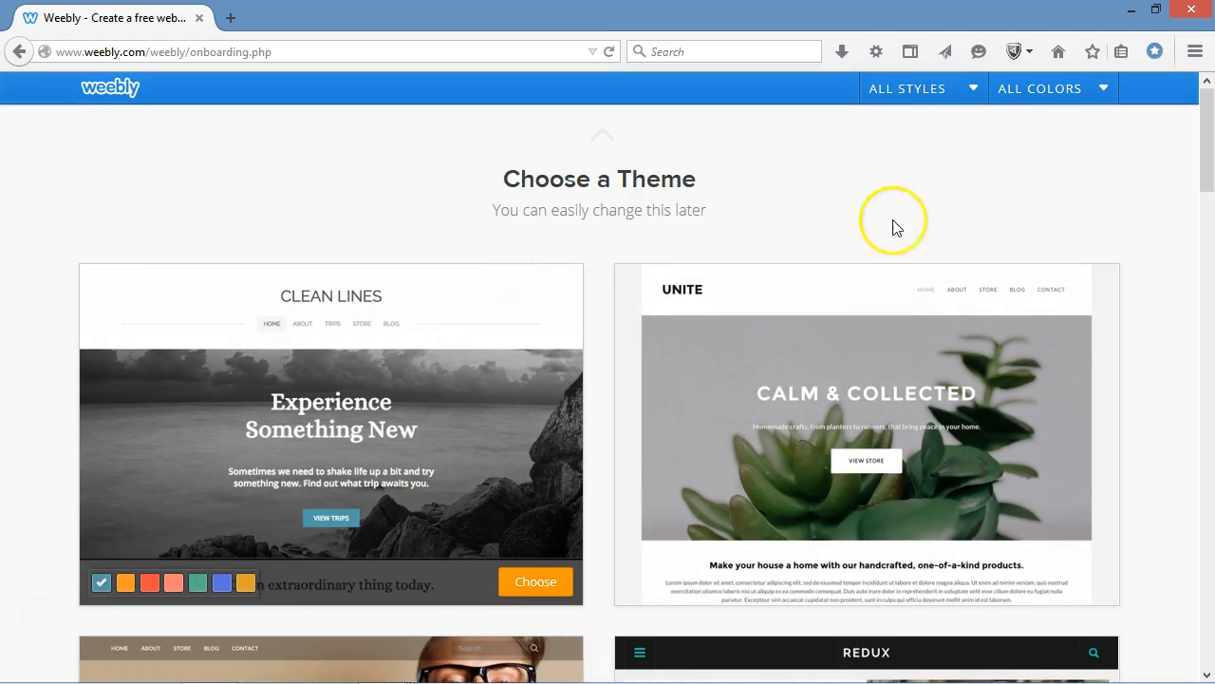
# Browse the theme gallery and choose the pink and purple watercolor theme with the blossoming tree image.
pyautogui.moveTo(1207, 135); pyautogui.dragTo(1206, 623)
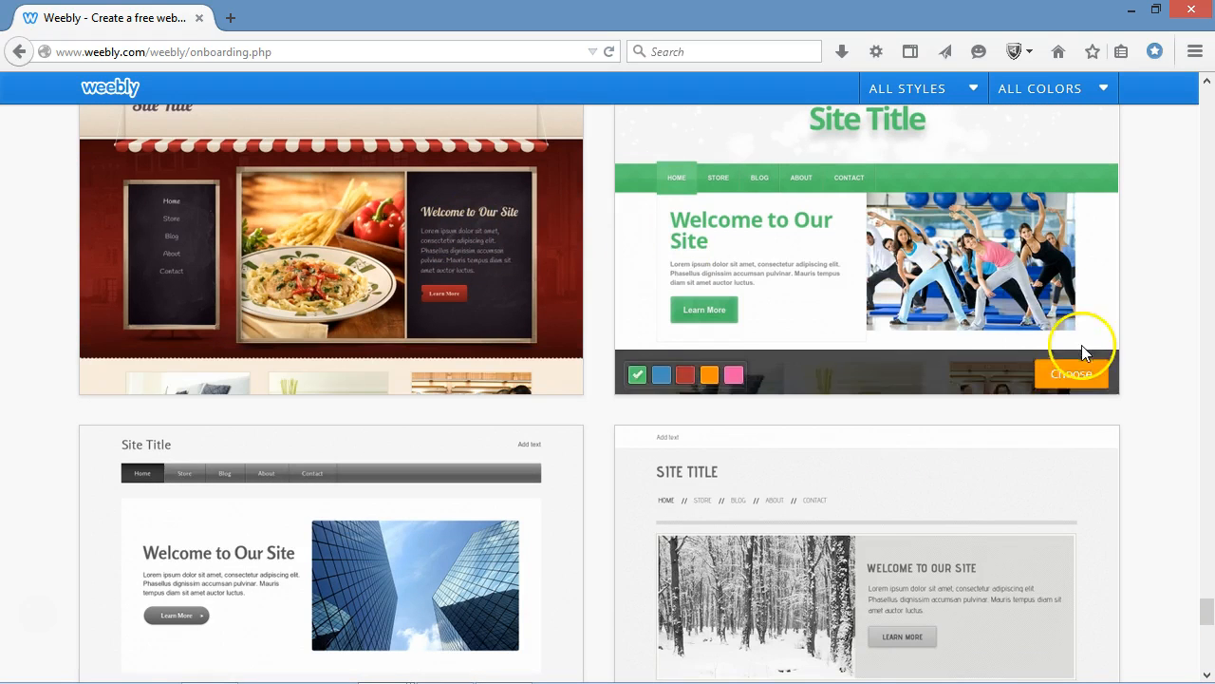
pyautogui.moveTo(1202, 610); pyautogui.dragTo(1205, 636)
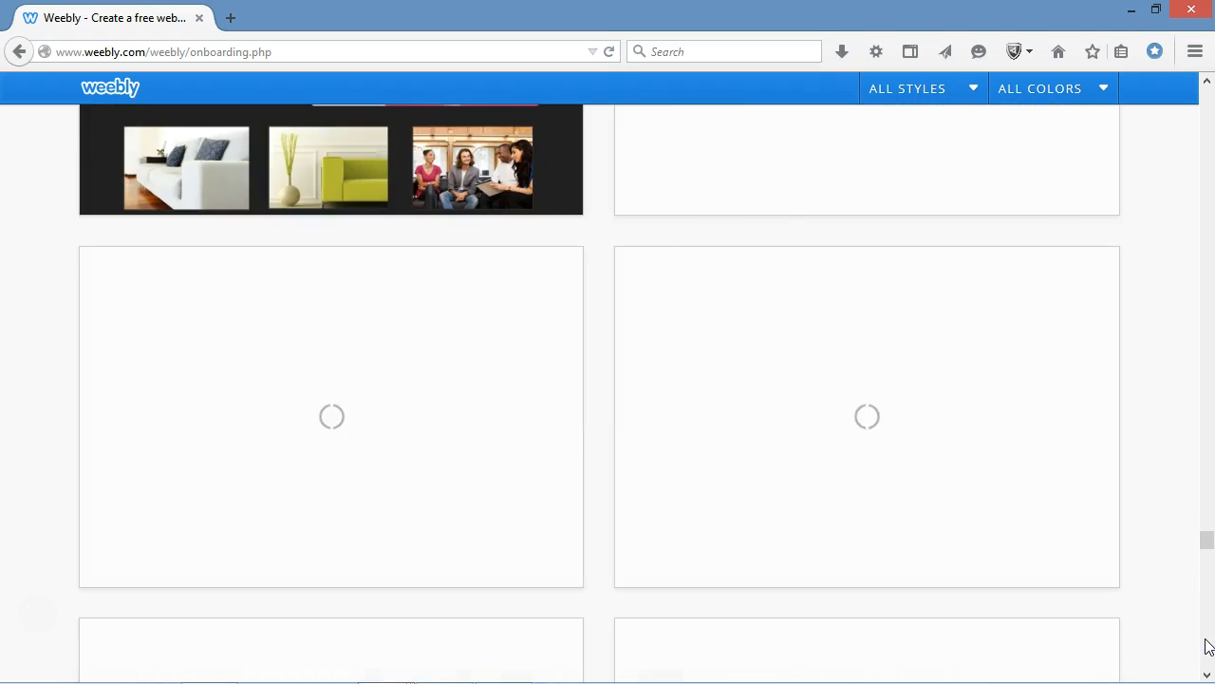
pyautogui.click(1207, 646)
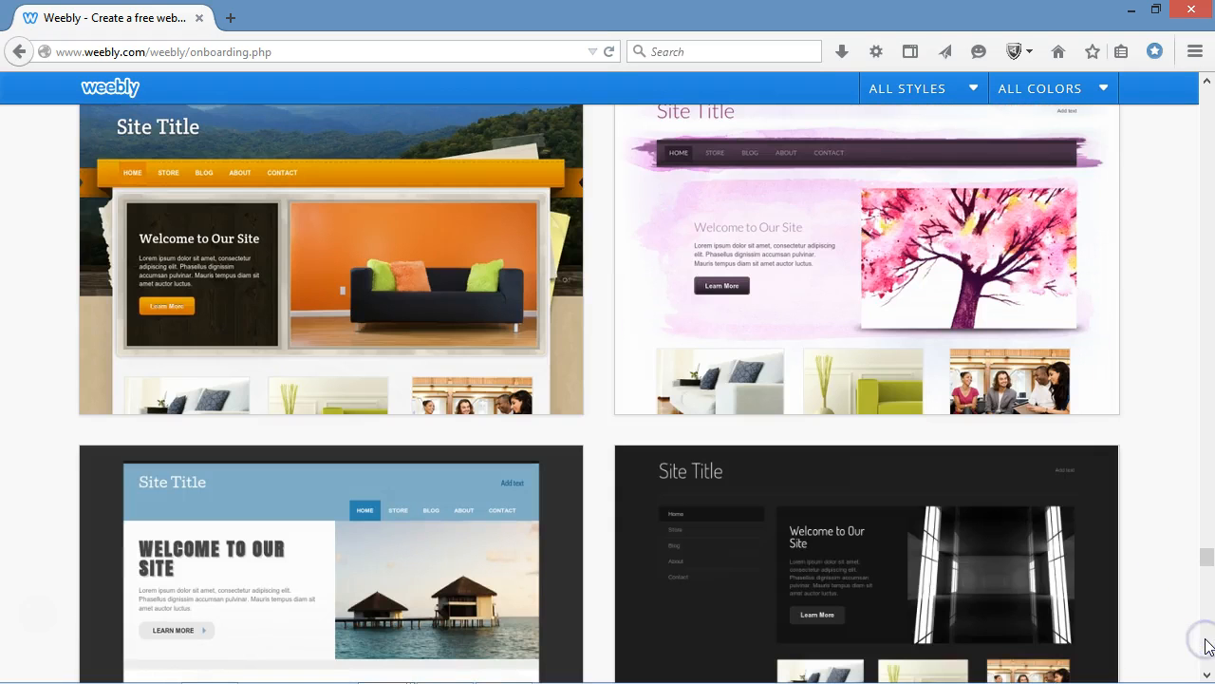
pyautogui.click(1086, 404)
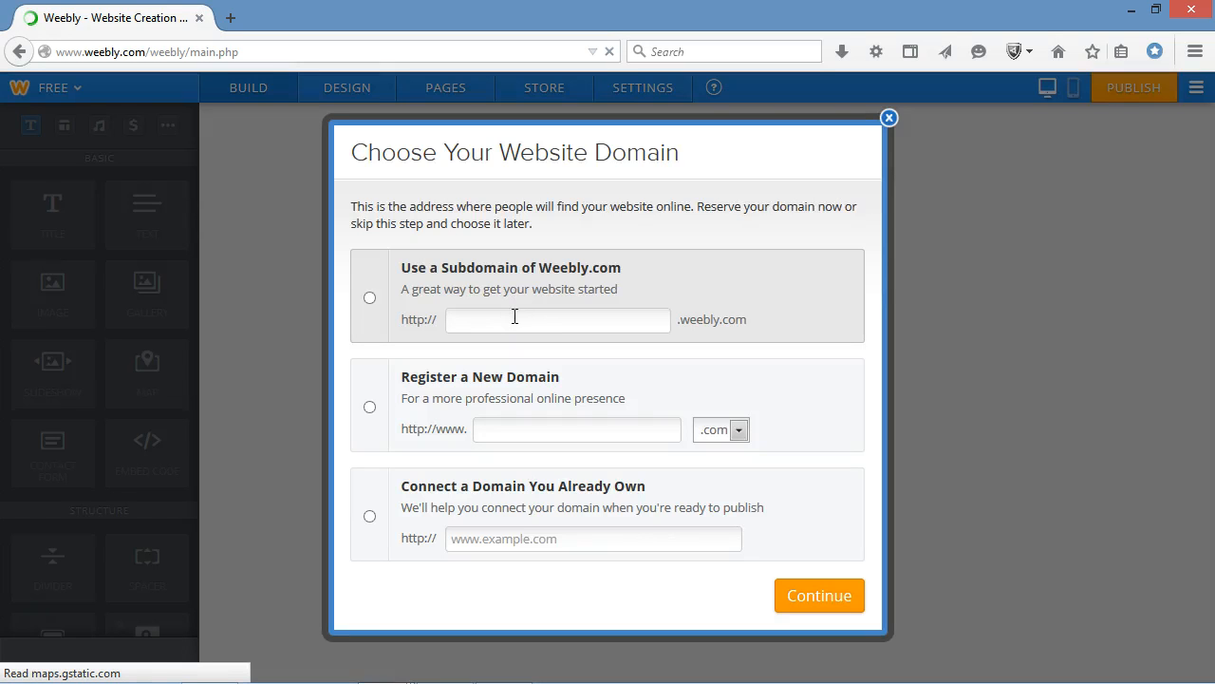
# Reserve the free Weebly subdomain MrsDClassroomDemo as the website's address and continue to the site editor.
pyautogui.click(511, 319)
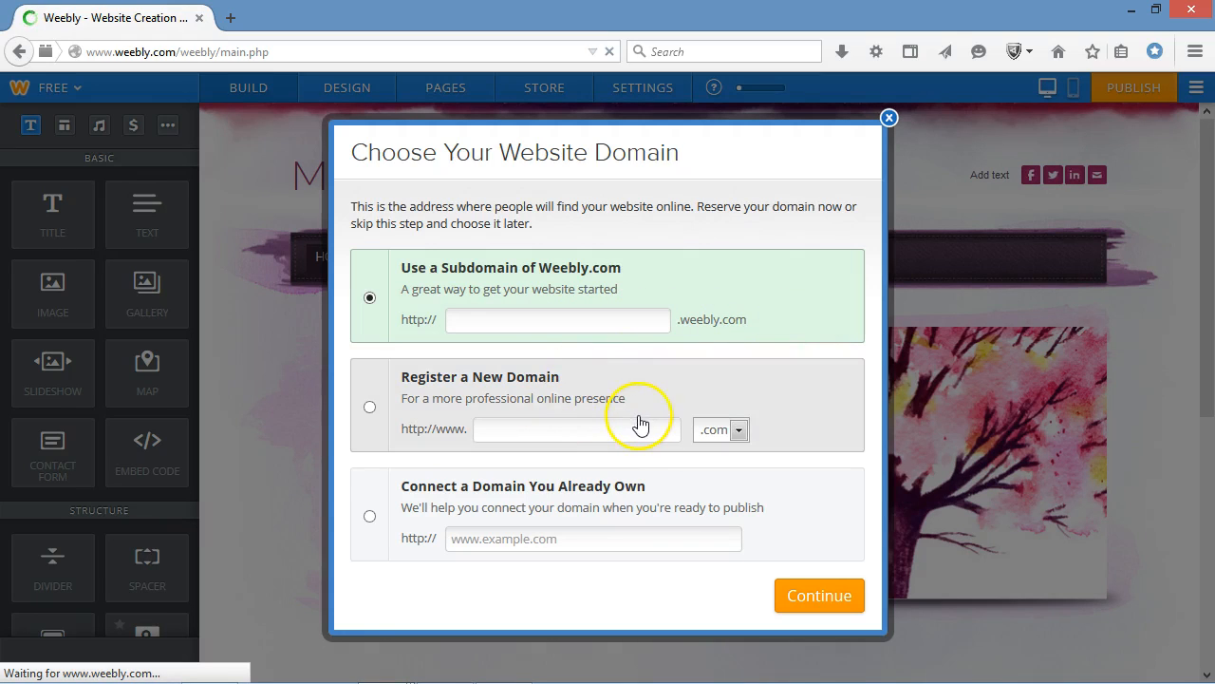
pyautogui.click(605, 319)
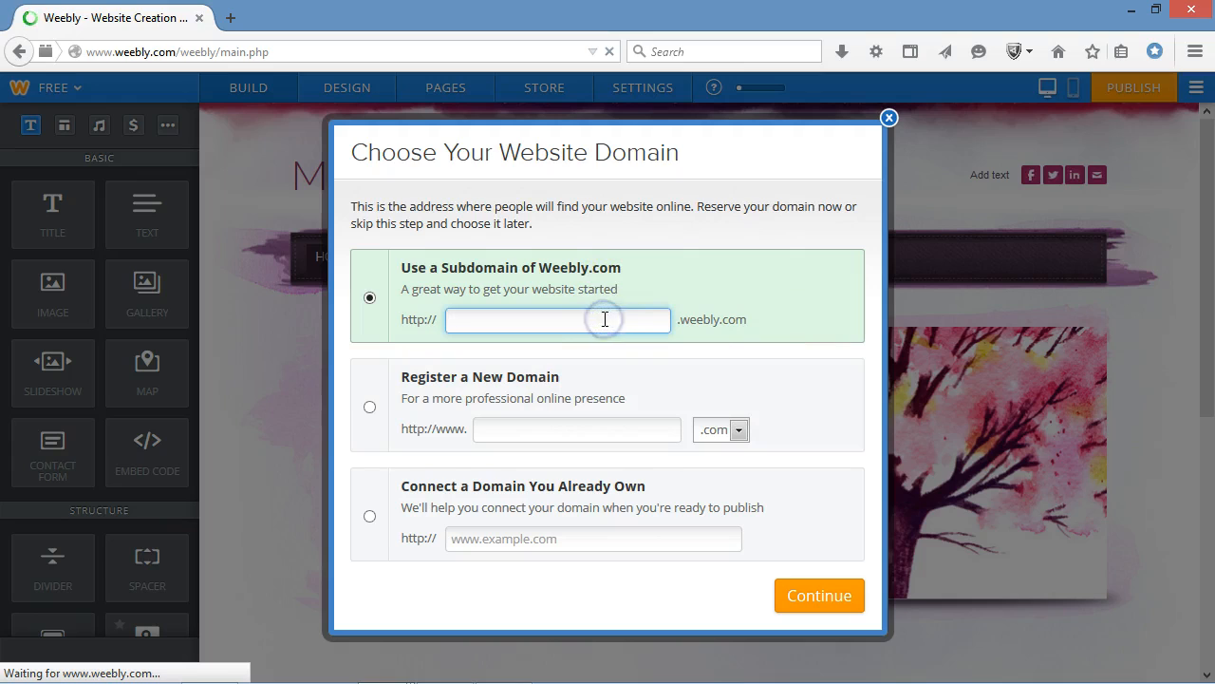
pyautogui.write('Mrs.')
pyautogui.press('BackSpace')
pyautogui.write('D')
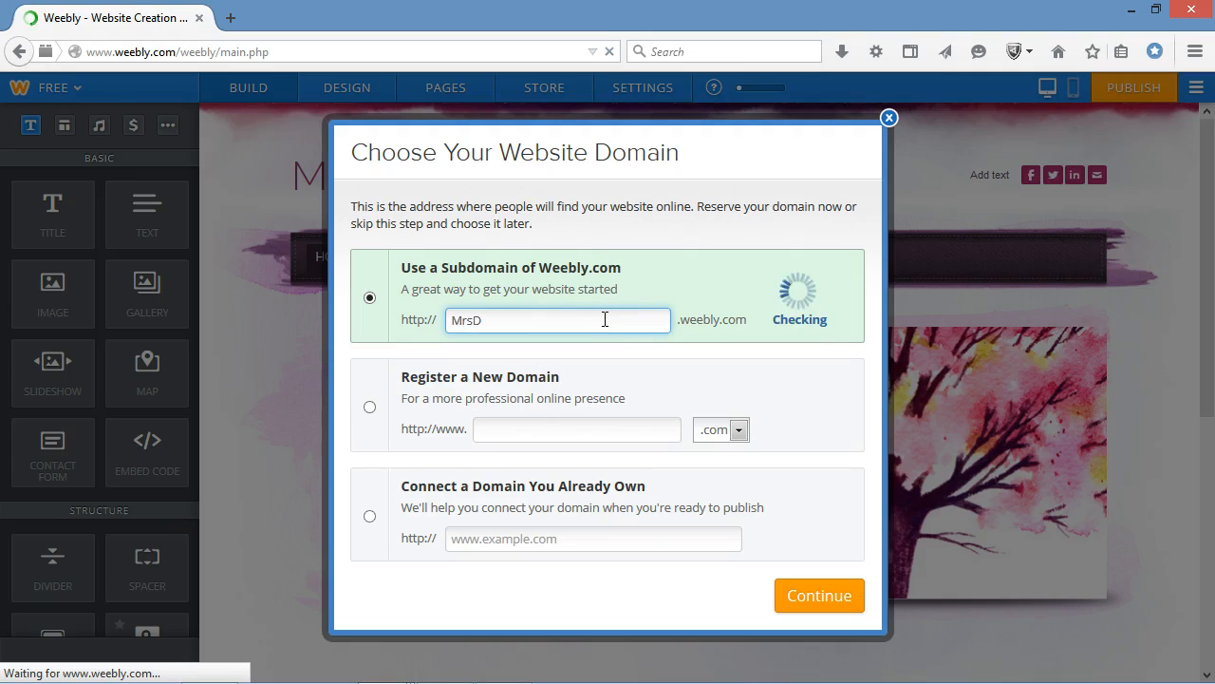
pyautogui.write("'s")
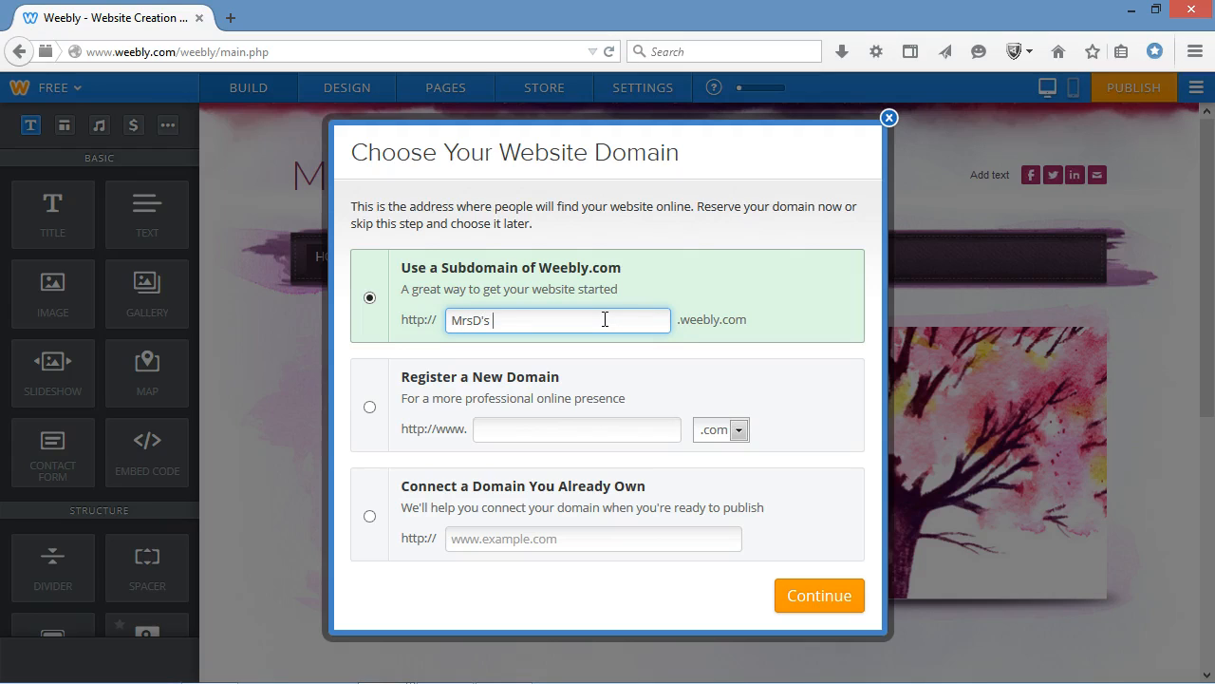
pyautogui.press('BackSpace')
pyautogui.press('BackSpace')
pyautogui.press('BackSpace')
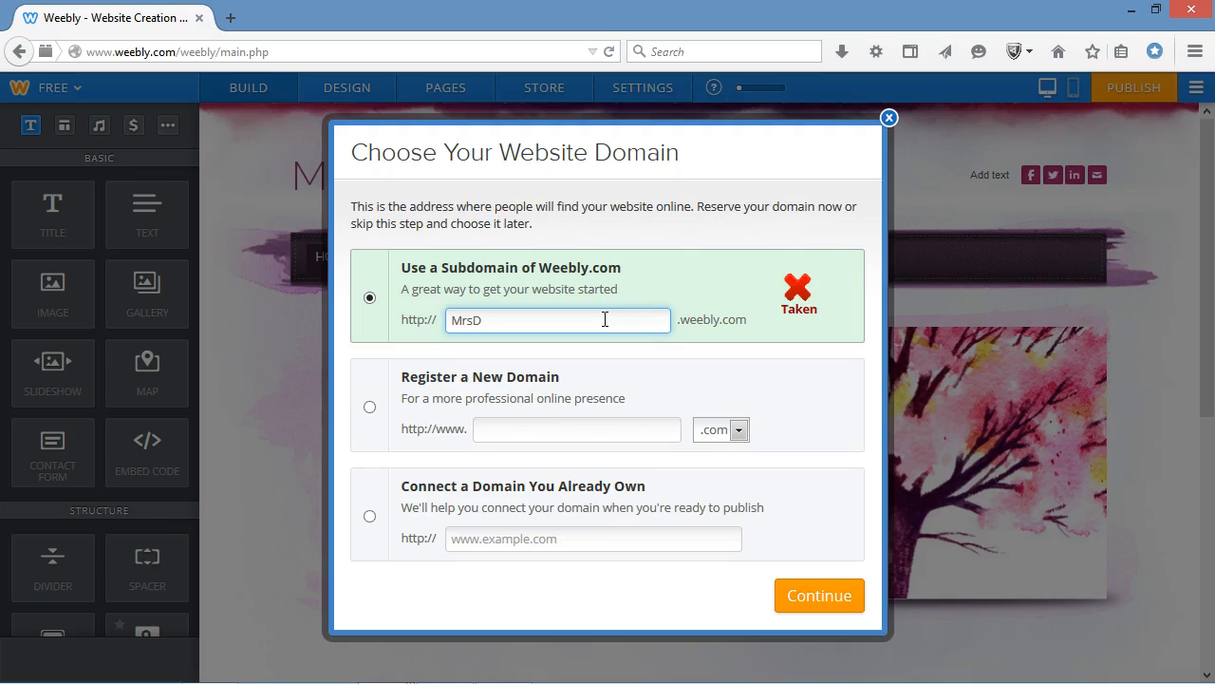
pyautogui.write('ClassroomDemo')
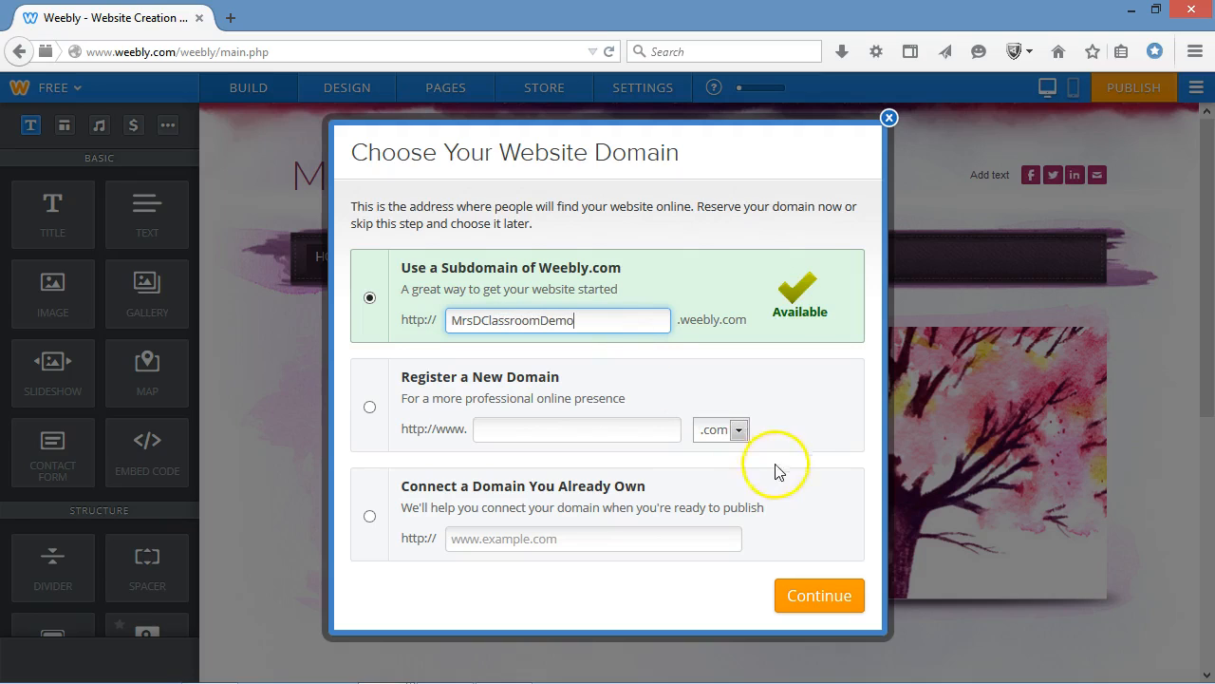
pyautogui.click(818, 609)
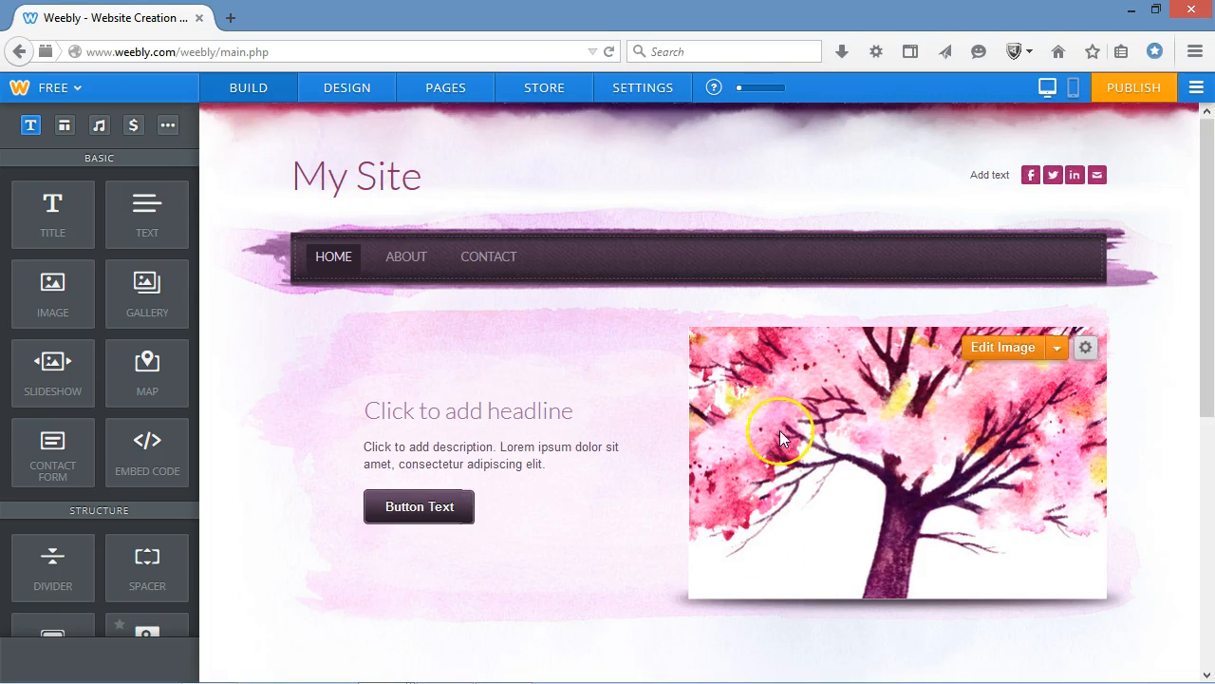
# View the site's About and Contact pages and return to the Home page.
pyautogui.click(421, 246)
pyautogui.click(460, 265)
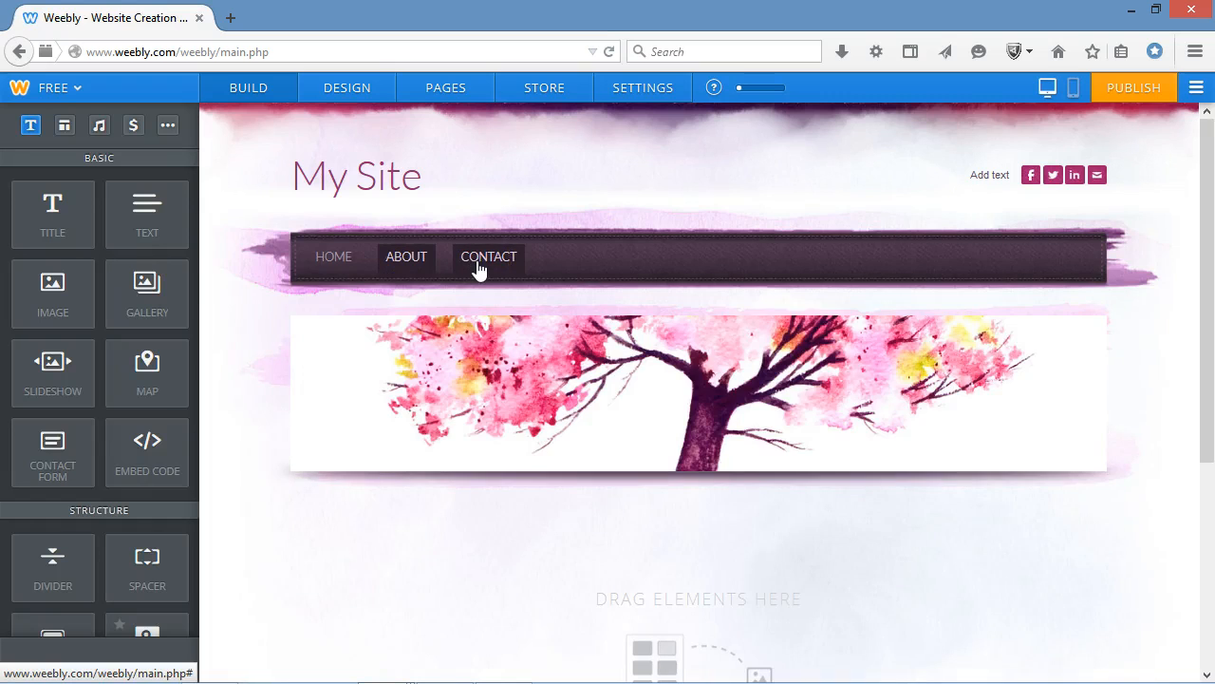
pyautogui.click(478, 266)
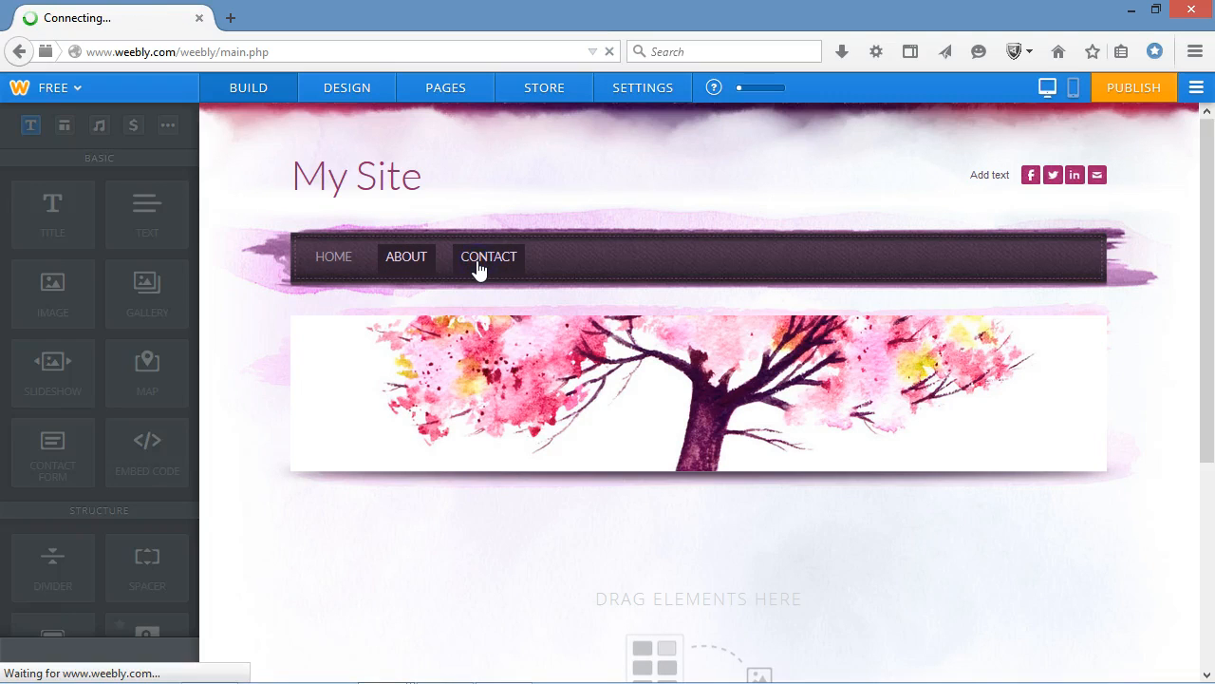
pyautogui.click(338, 256)
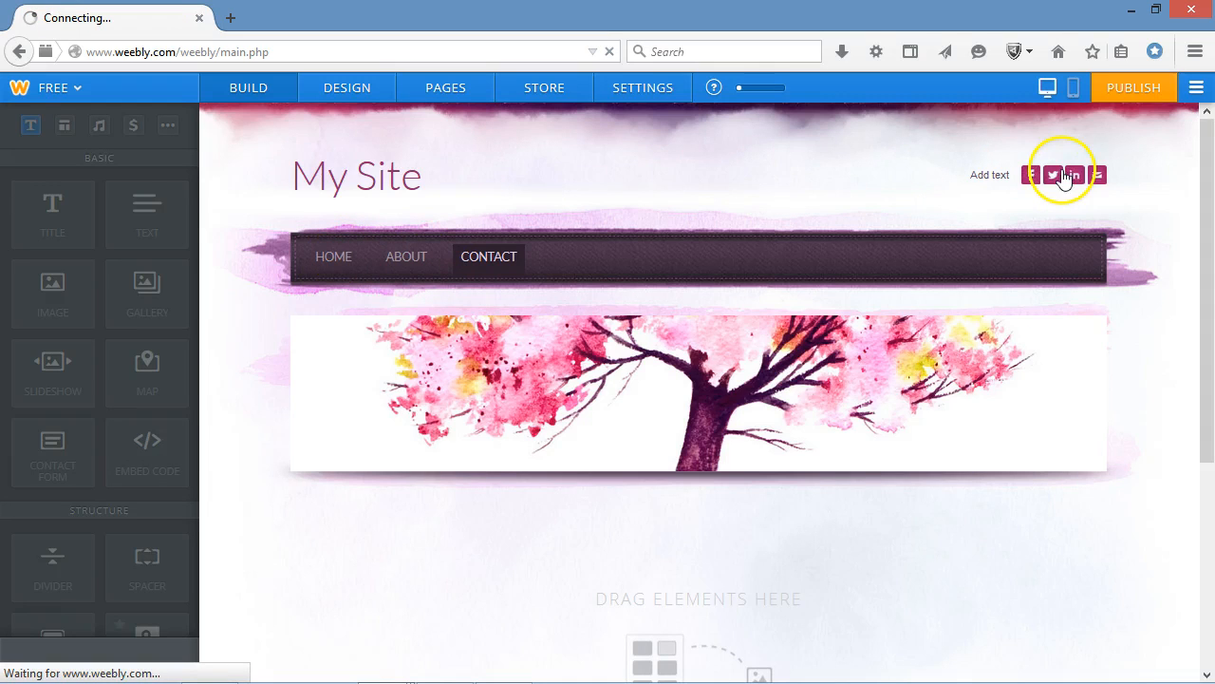
pyautogui.click(1123, 177)
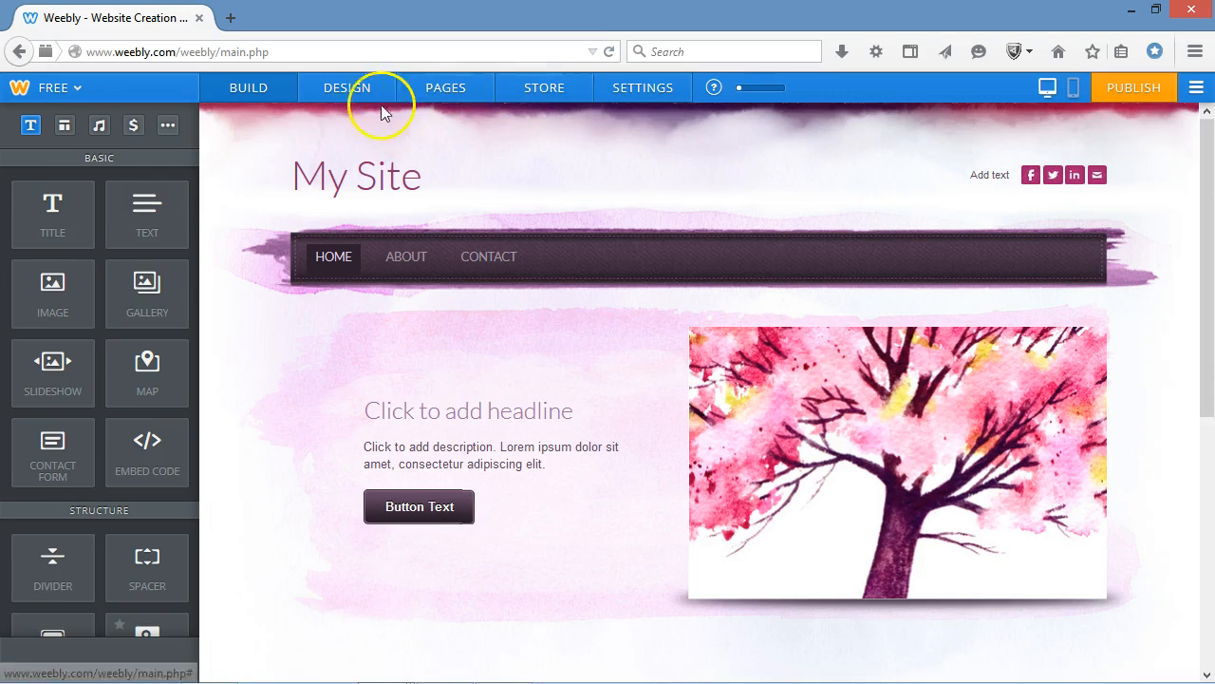
# Open the site's page management and rename the Home page to Welcome.
pyautogui.click(437, 92)
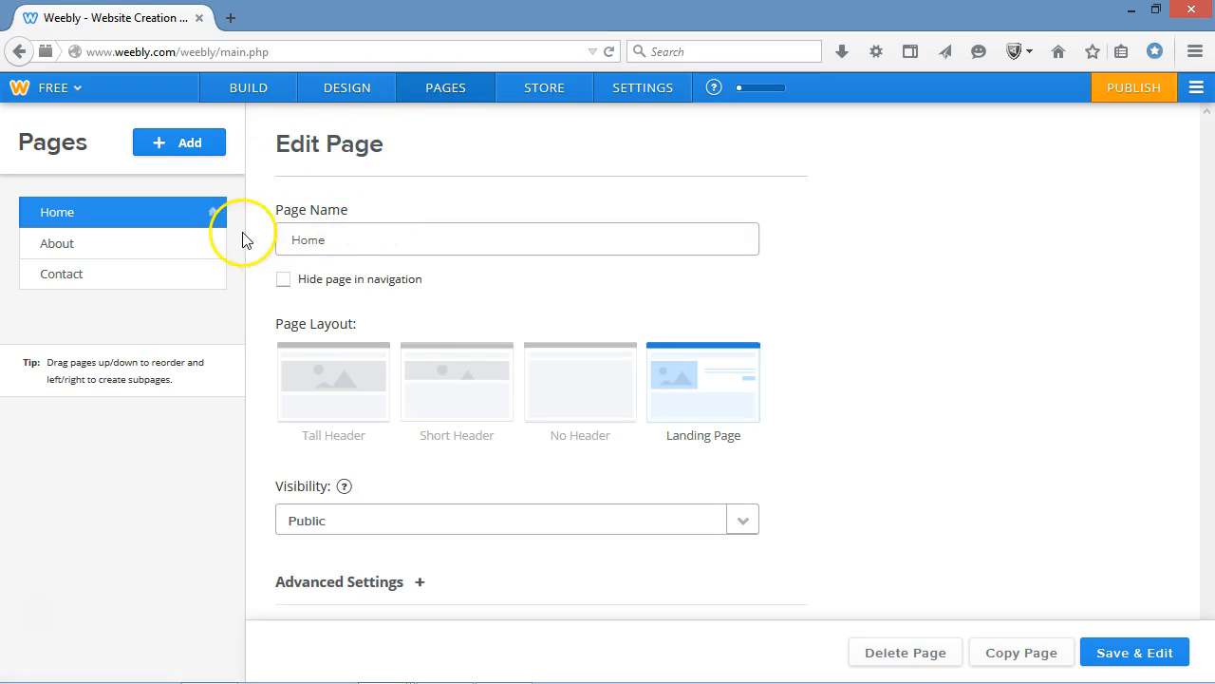
pyautogui.write('Welc')
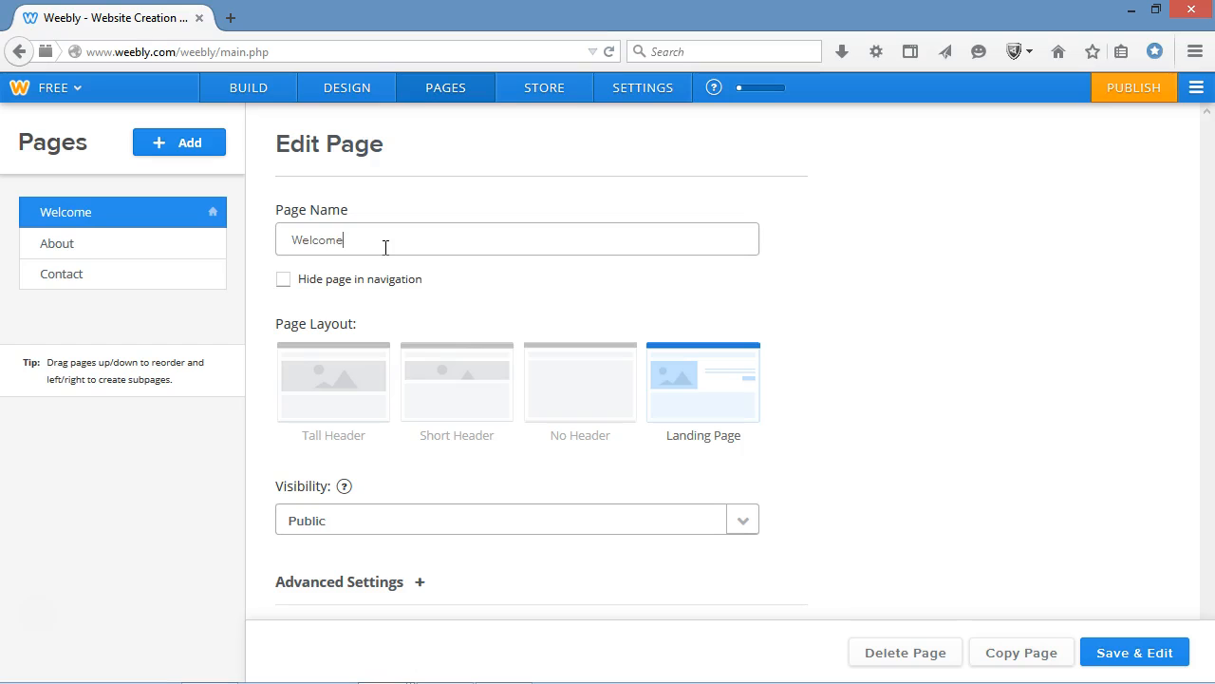
# Add a blog page to the site and name it Weekly Newsletter.
pyautogui.click(190, 142)
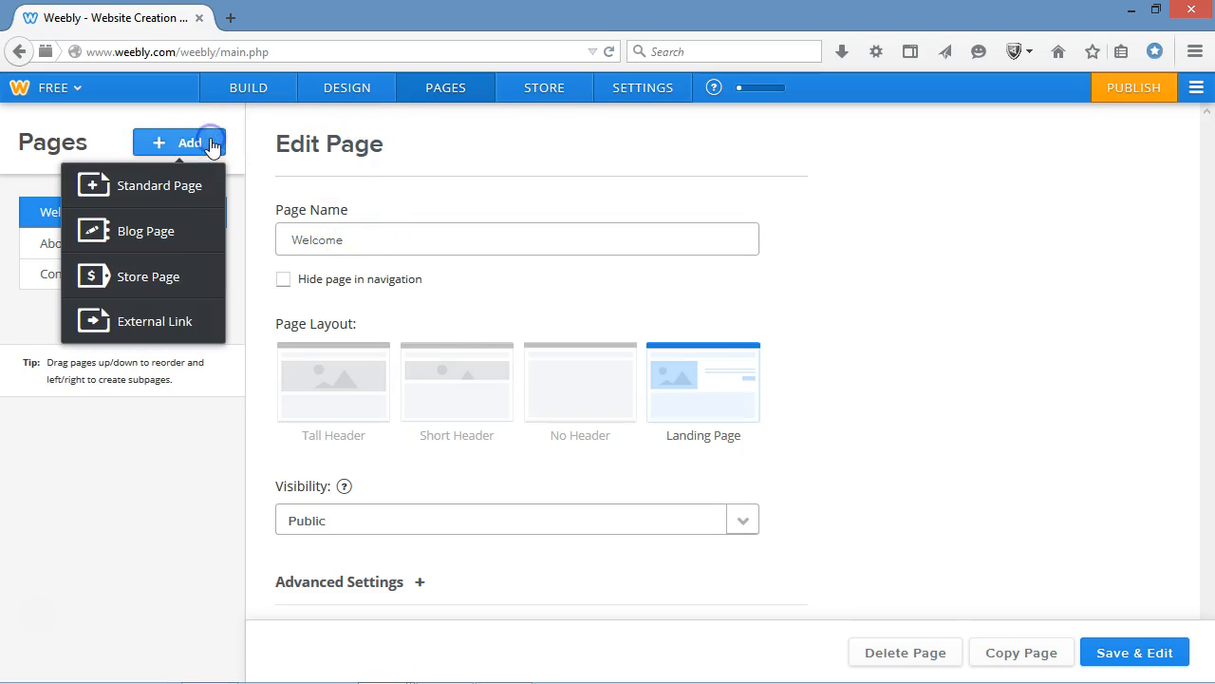
pyautogui.click(171, 233)
pyautogui.moveTo(341, 239); pyautogui.dragTo(261, 238)
pyautogui.write('Weekly Newsletter')
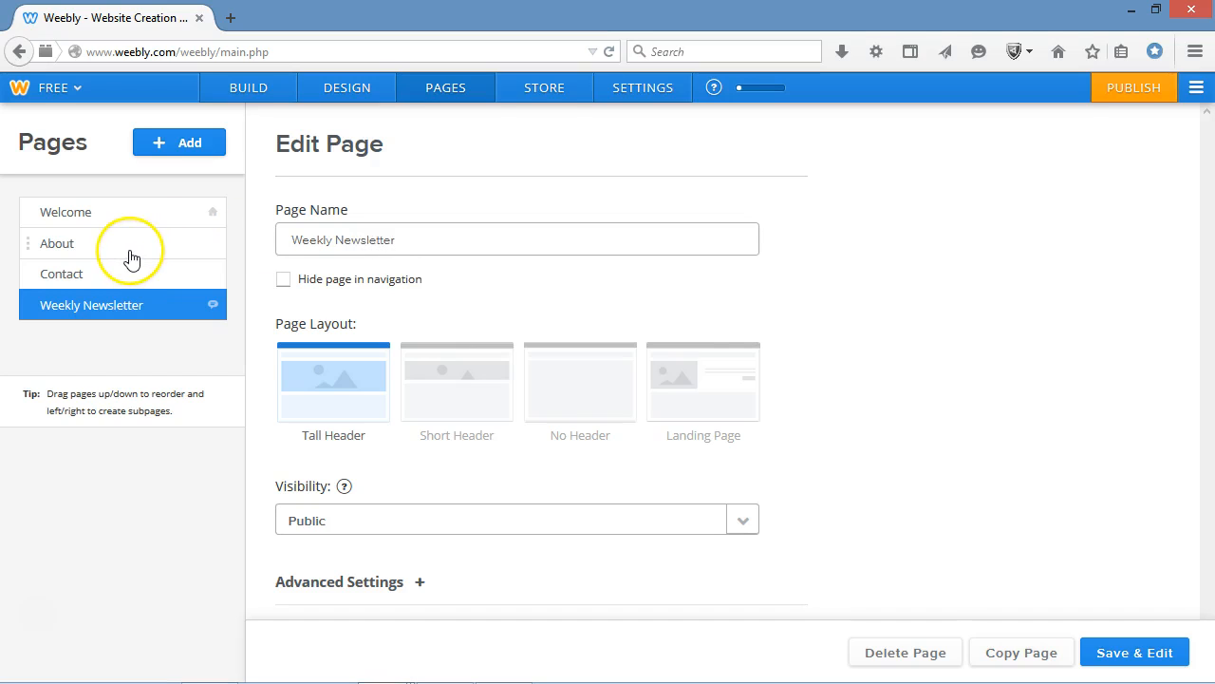
# Rename the About page to Kids' Page.
pyautogui.click(132, 258)
pyautogui.click(370, 231)
pyautogui.doubleClick(370, 231)
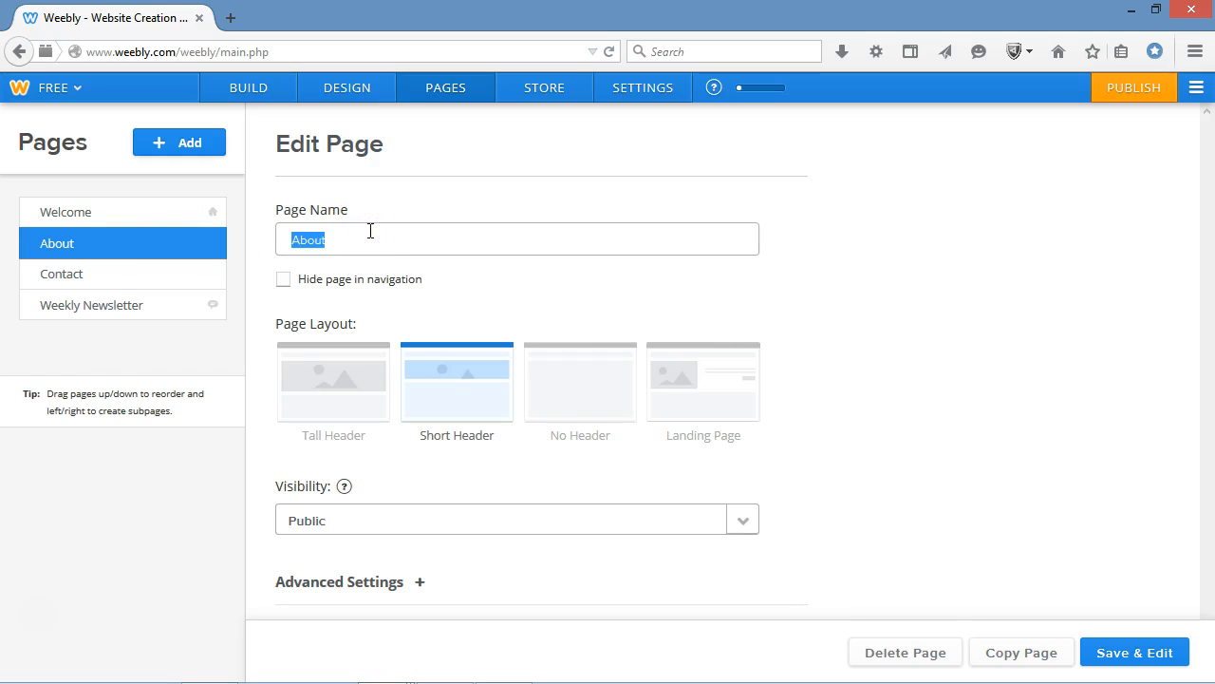
pyautogui.write("Kids' Page")
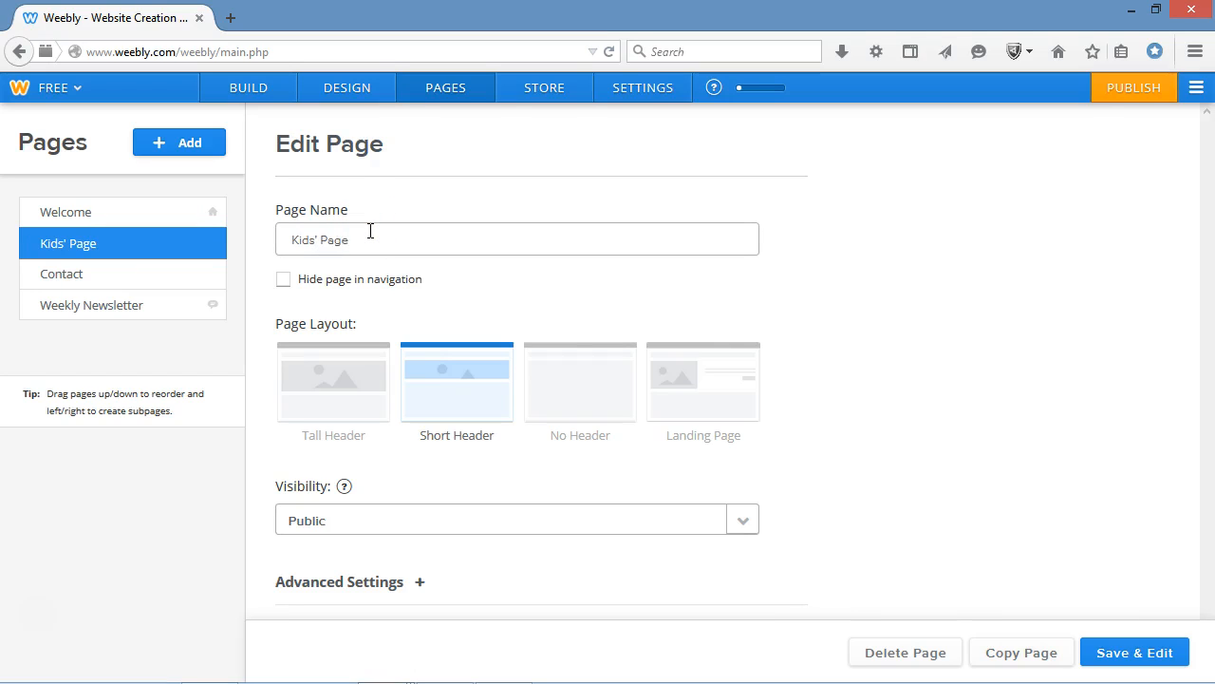
# Add a standard page to the site and name it Parents' Page.
pyautogui.click(189, 152)
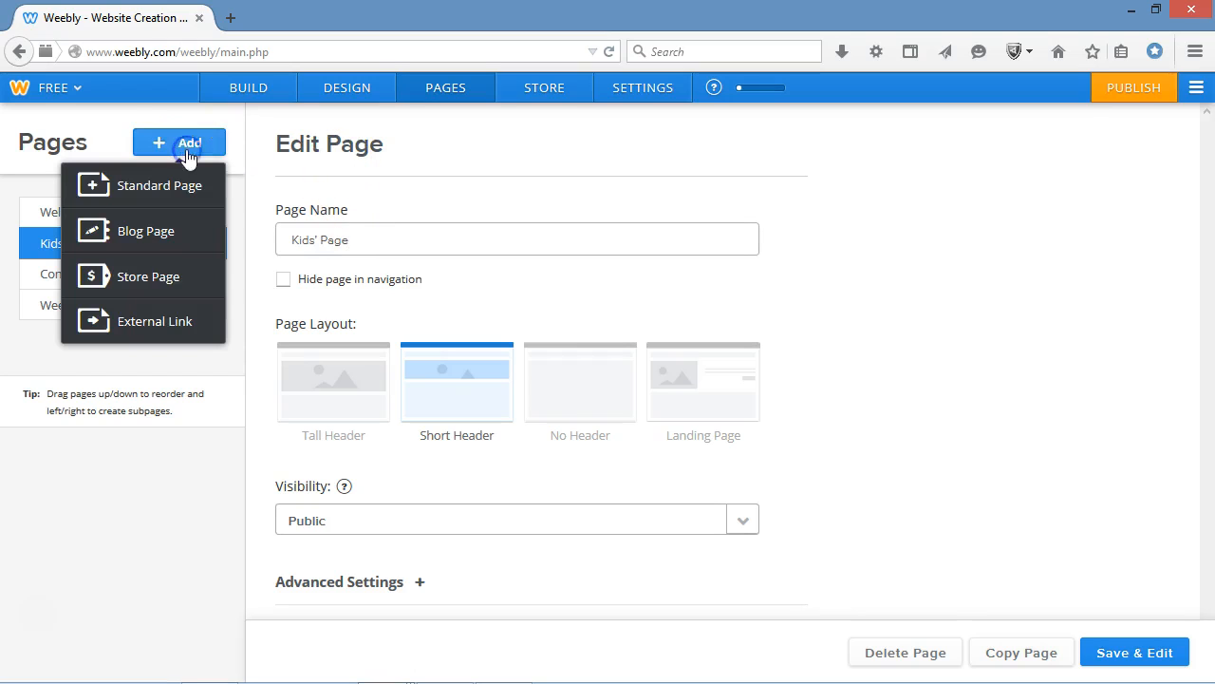
pyautogui.click(180, 185)
pyautogui.click(426, 212)
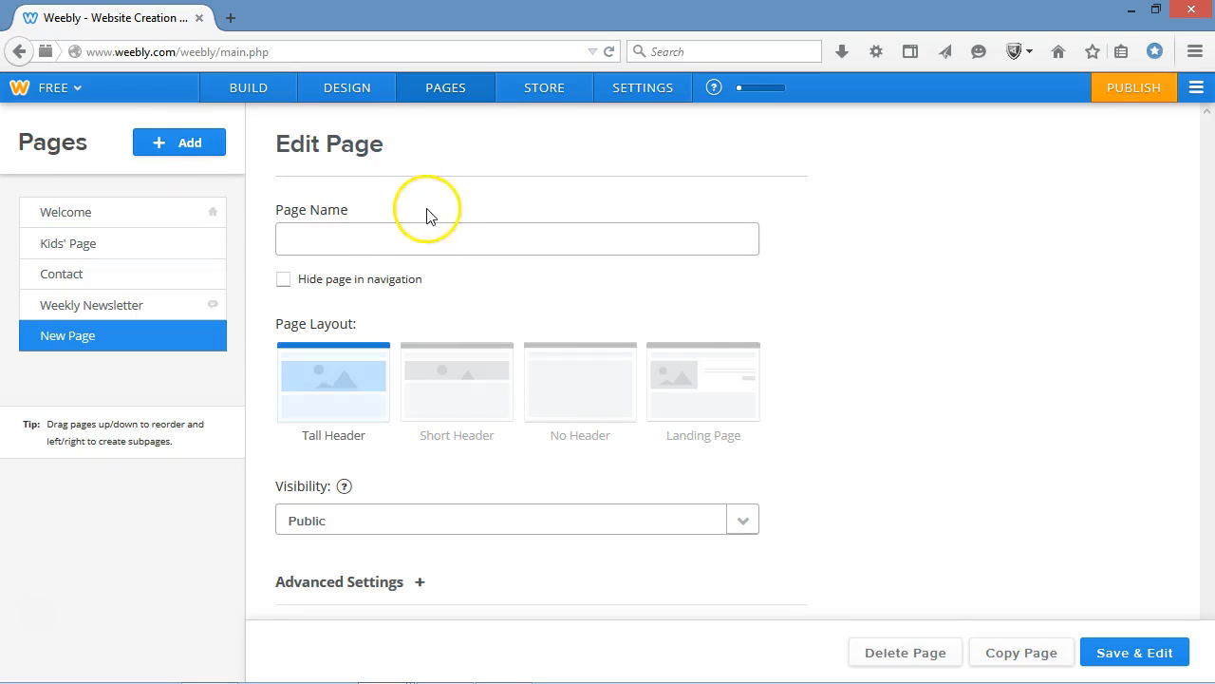
pyautogui.click(429, 248)
pyautogui.click(432, 243)
pyautogui.write("Parents' Page")
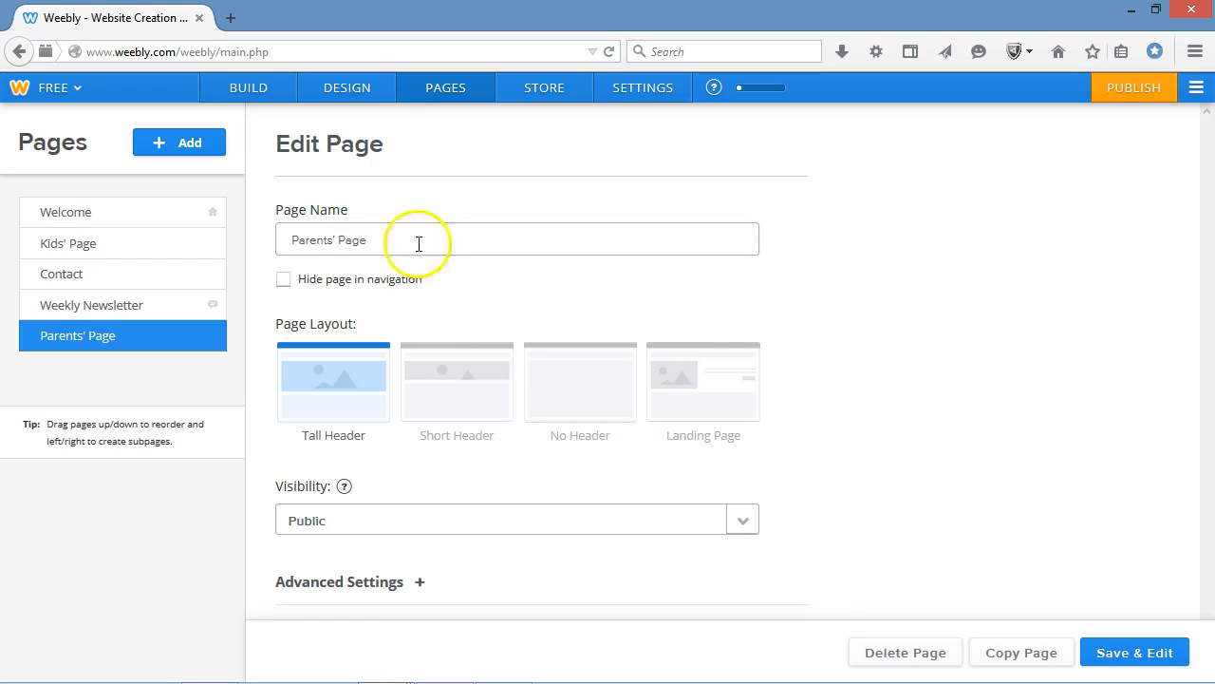
# Reorder the pages so Parents' Page follows Welcome and Weekly Newsletter precedes Contact, and save the changes.
pyautogui.moveTo(159, 349); pyautogui.dragTo(158, 258)
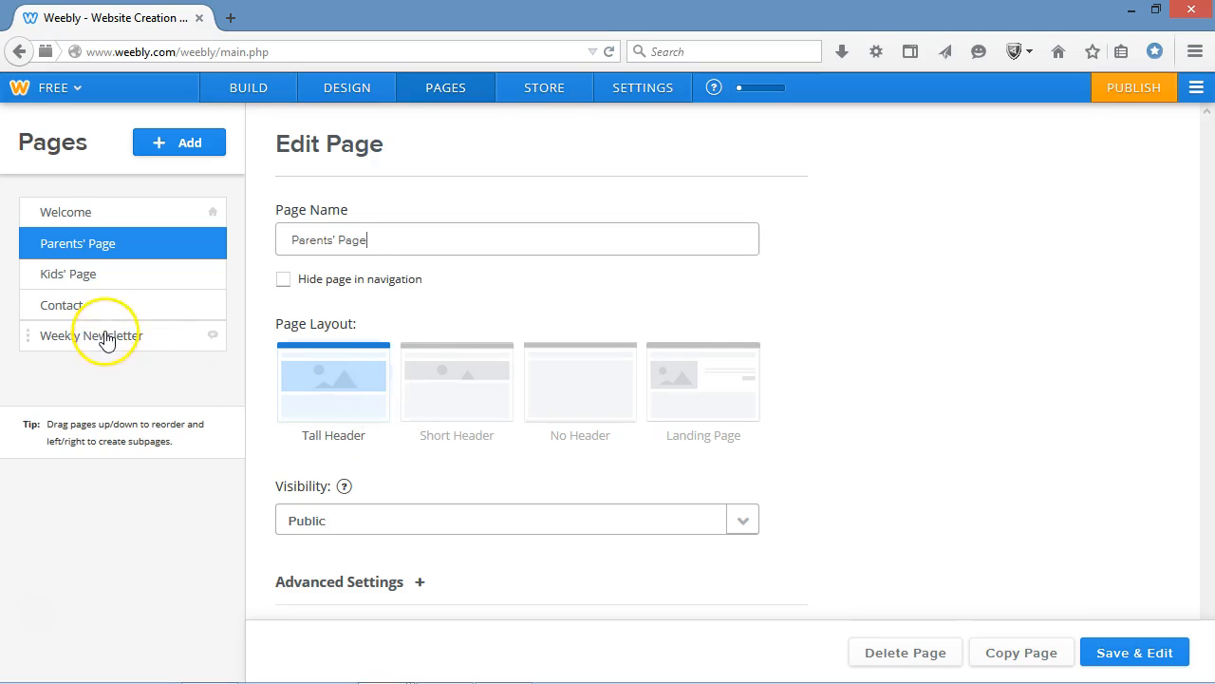
pyautogui.moveTo(106, 327); pyautogui.dragTo(90, 304)
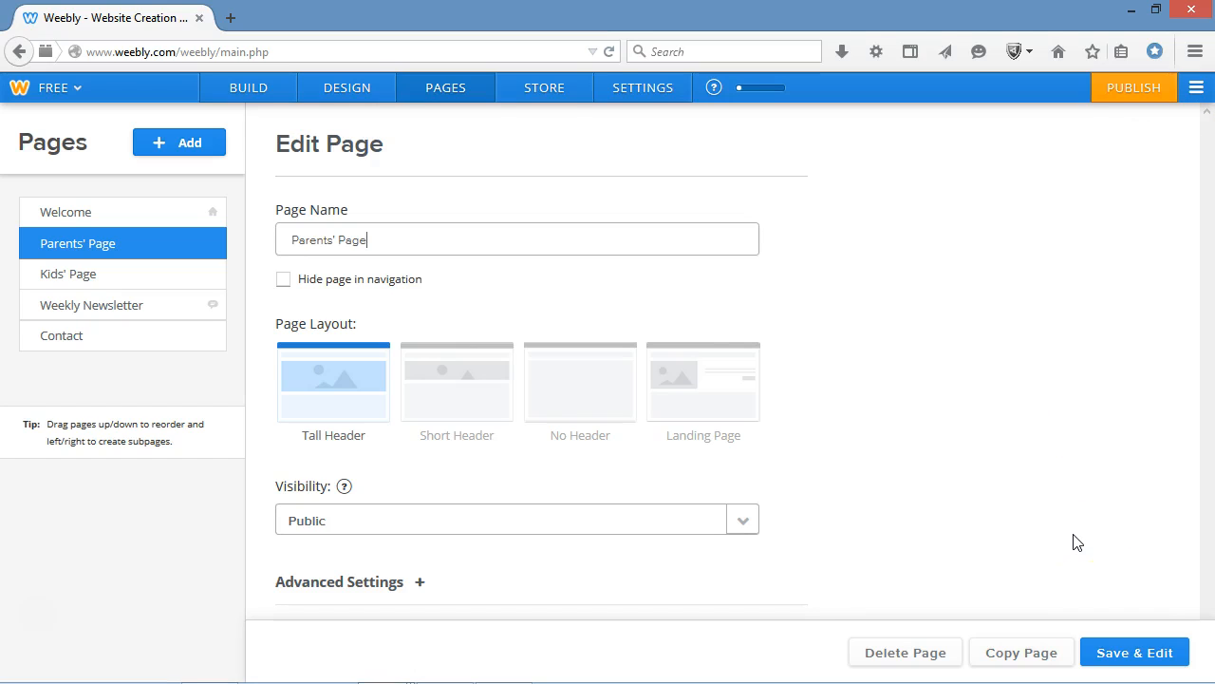
pyautogui.click(1126, 662)
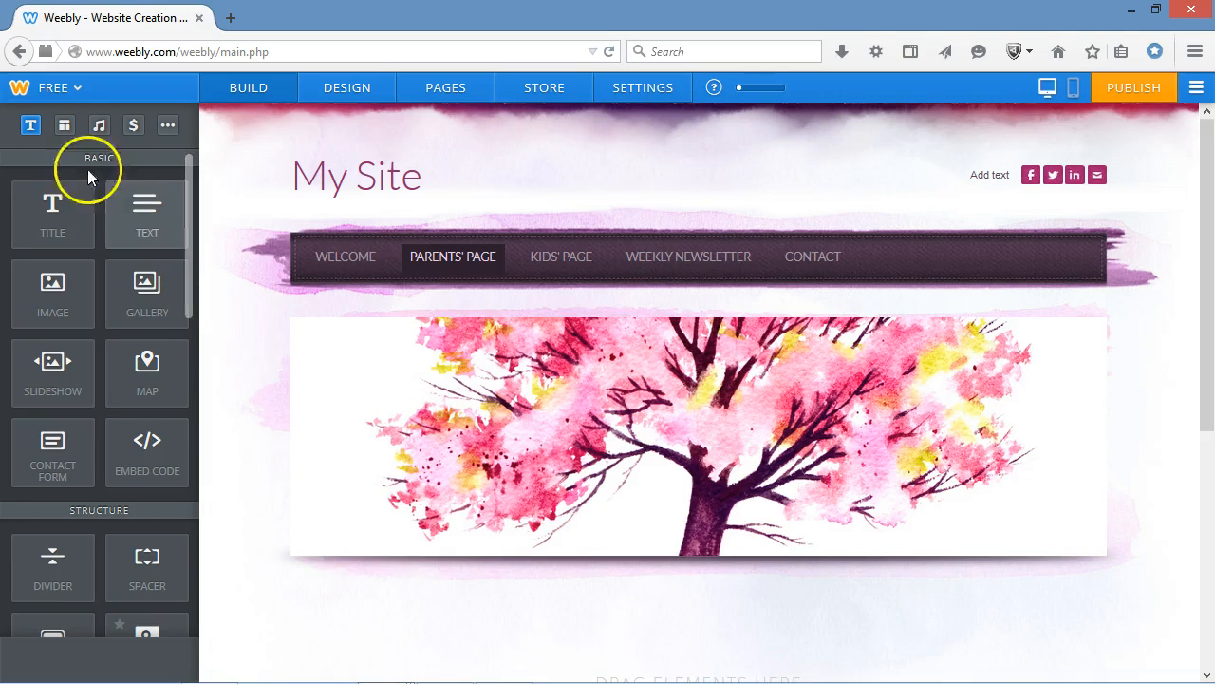
# Look through the structure and media elements and place a Title element below the Parents' Page header image.
pyautogui.click(64, 126)
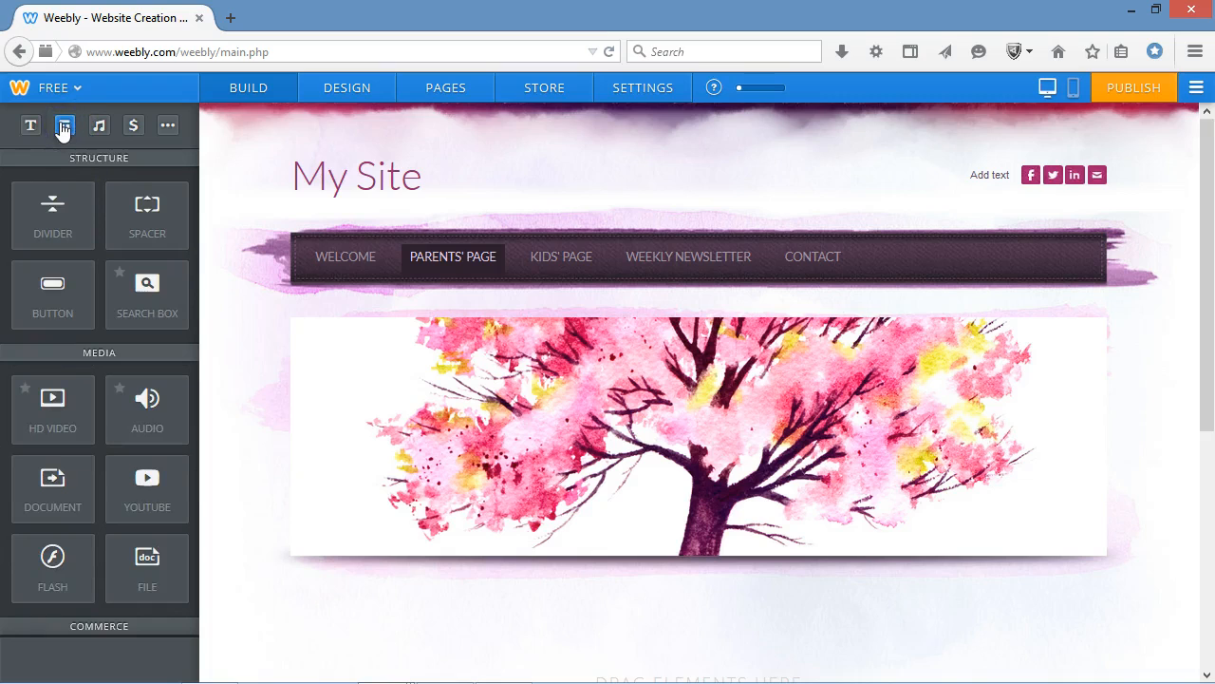
pyautogui.click(100, 133)
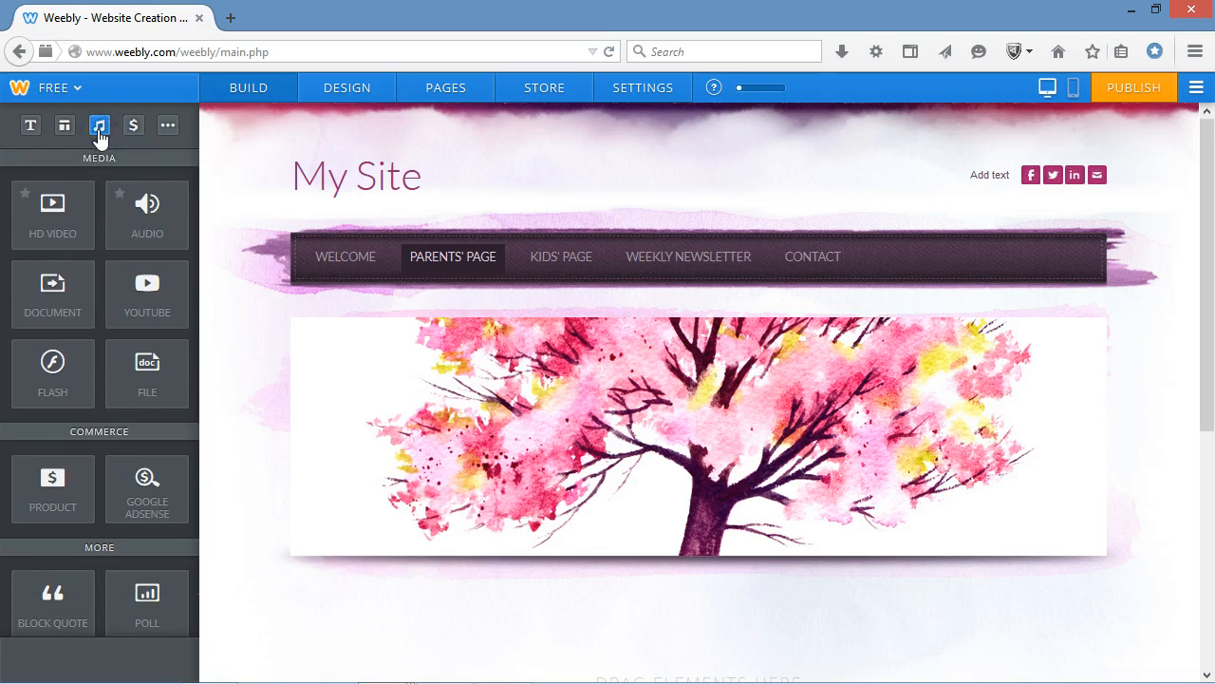
pyautogui.moveTo(191, 347); pyautogui.dragTo(211, 123)
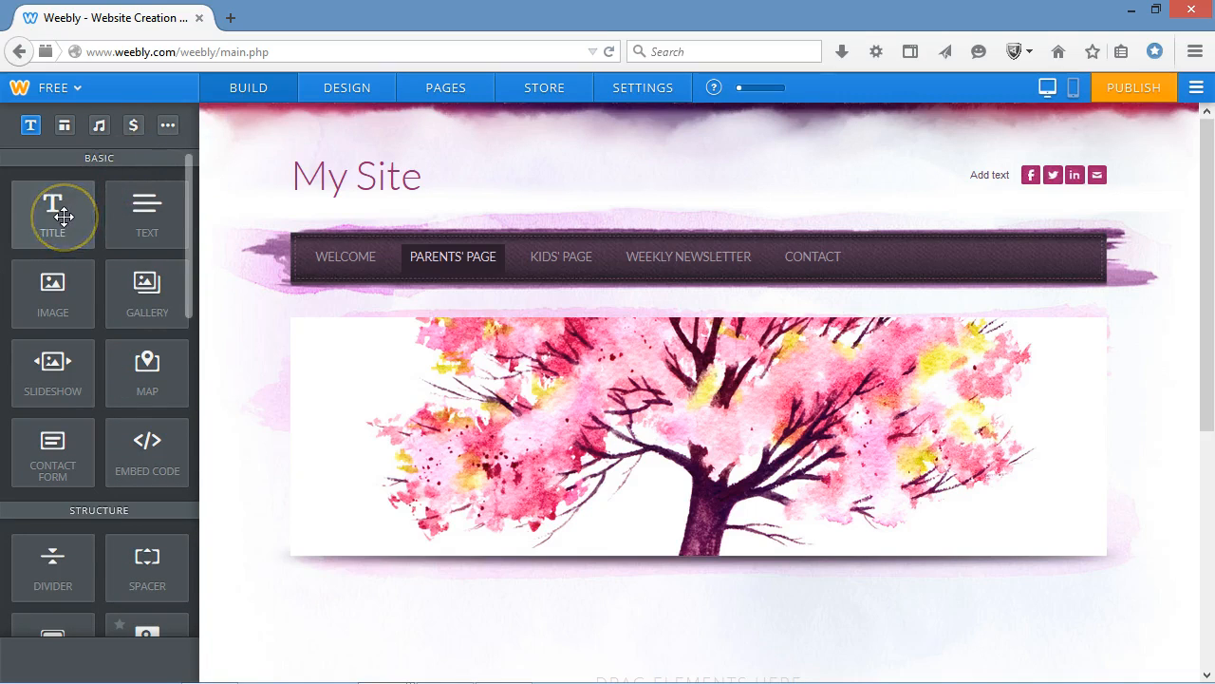
pyautogui.moveTo(62, 216); pyautogui.dragTo(353, 602)
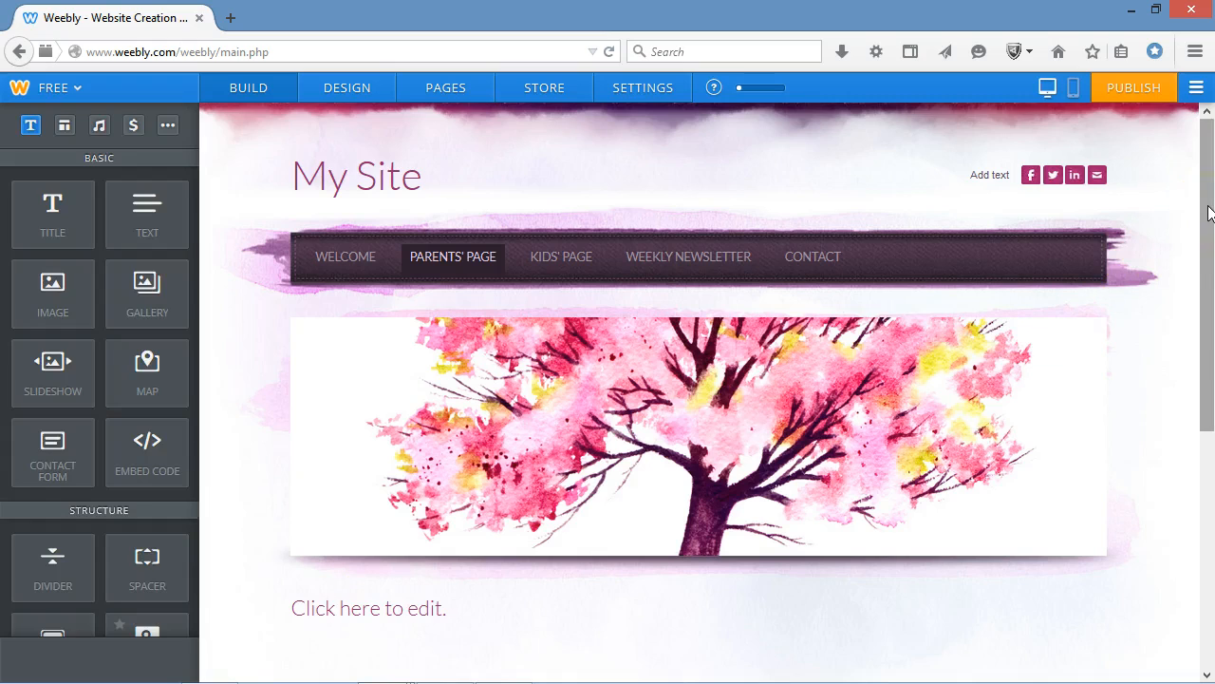
pyautogui.moveTo(1209, 213); pyautogui.dragTo(1209, 245)
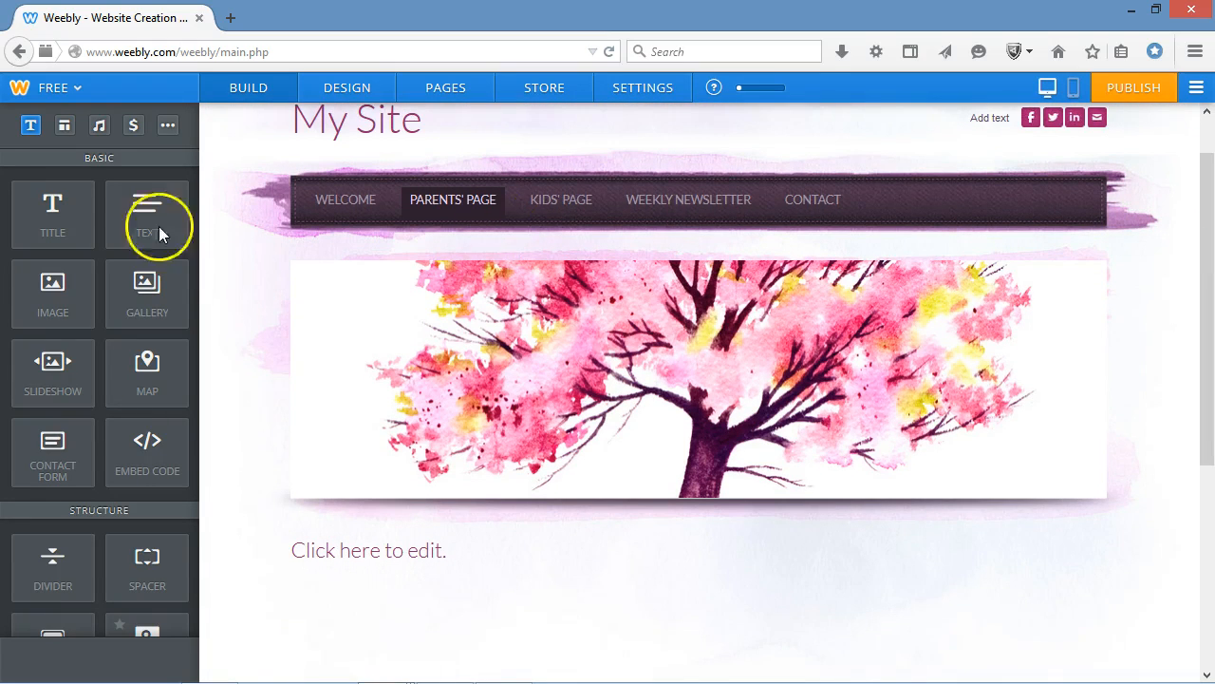
# Place a Text element above the title on the Parents' Page and set the title's text to Title Box.
pyautogui.moveTo(136, 218); pyautogui.dragTo(344, 458)
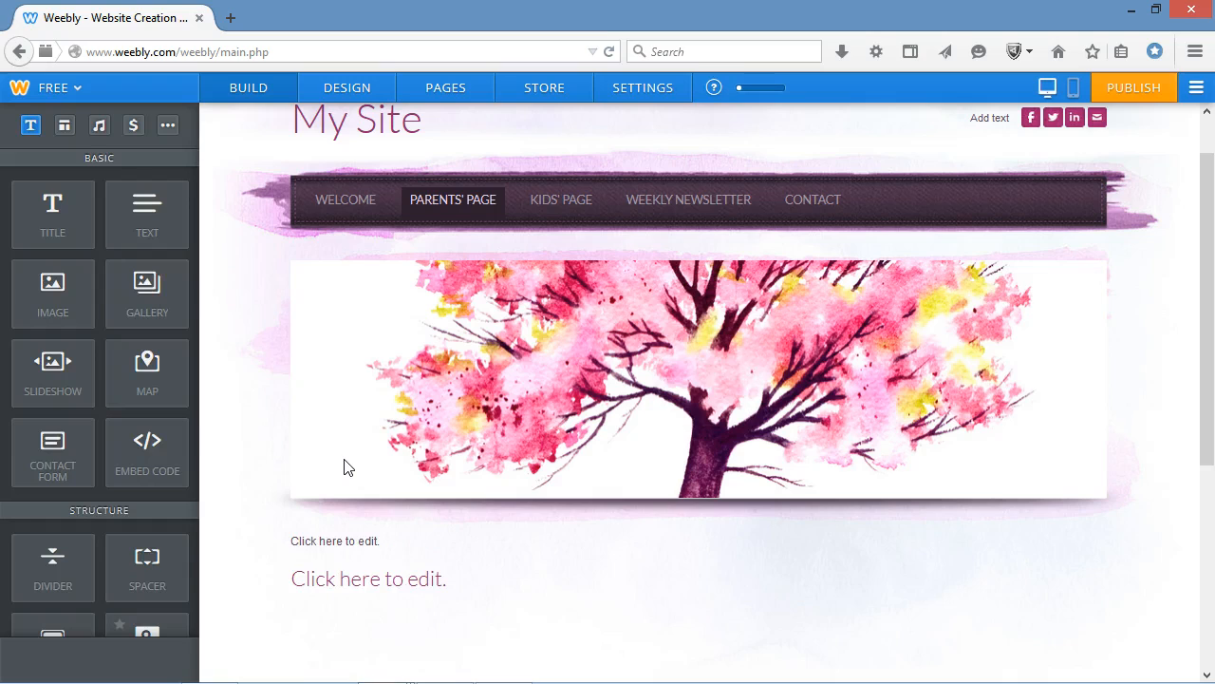
pyautogui.click(427, 575)
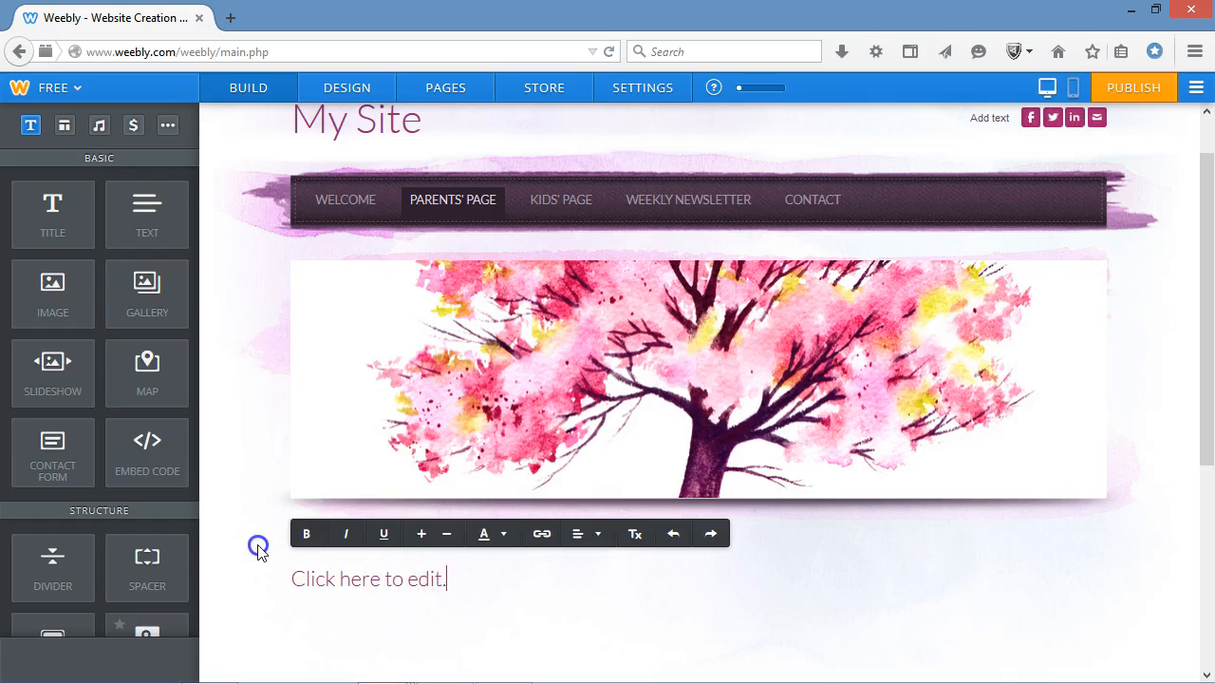
pyautogui.write('Title Box')
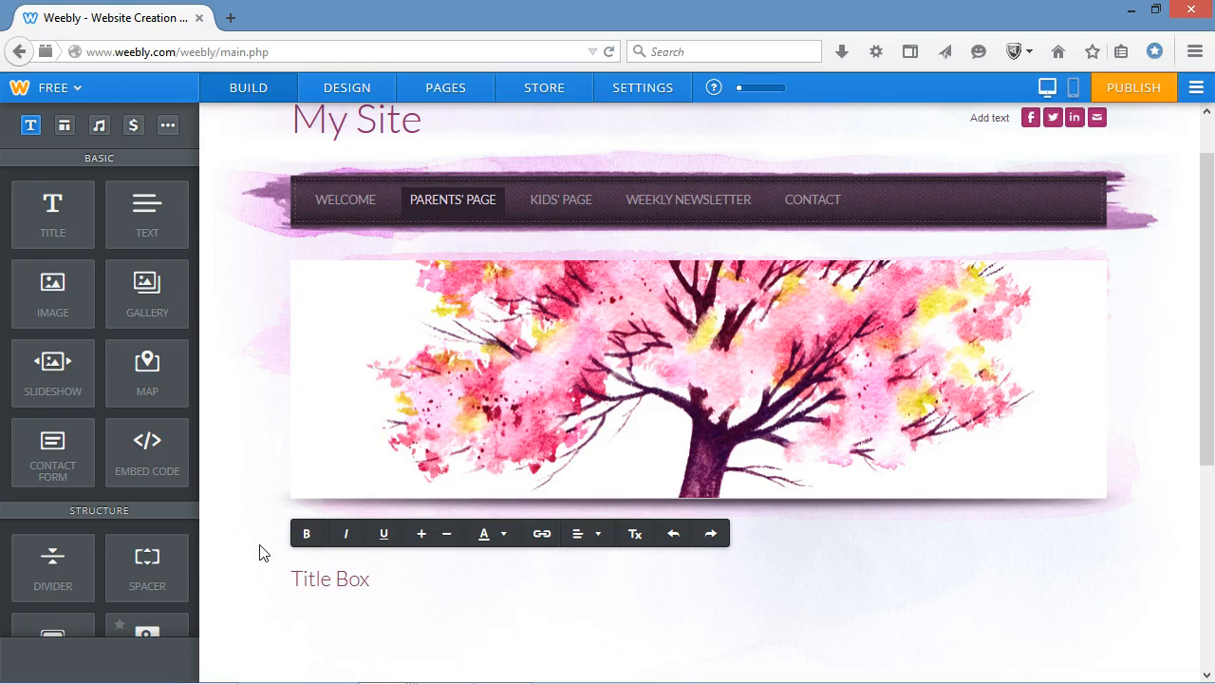
pyautogui.click(317, 637)
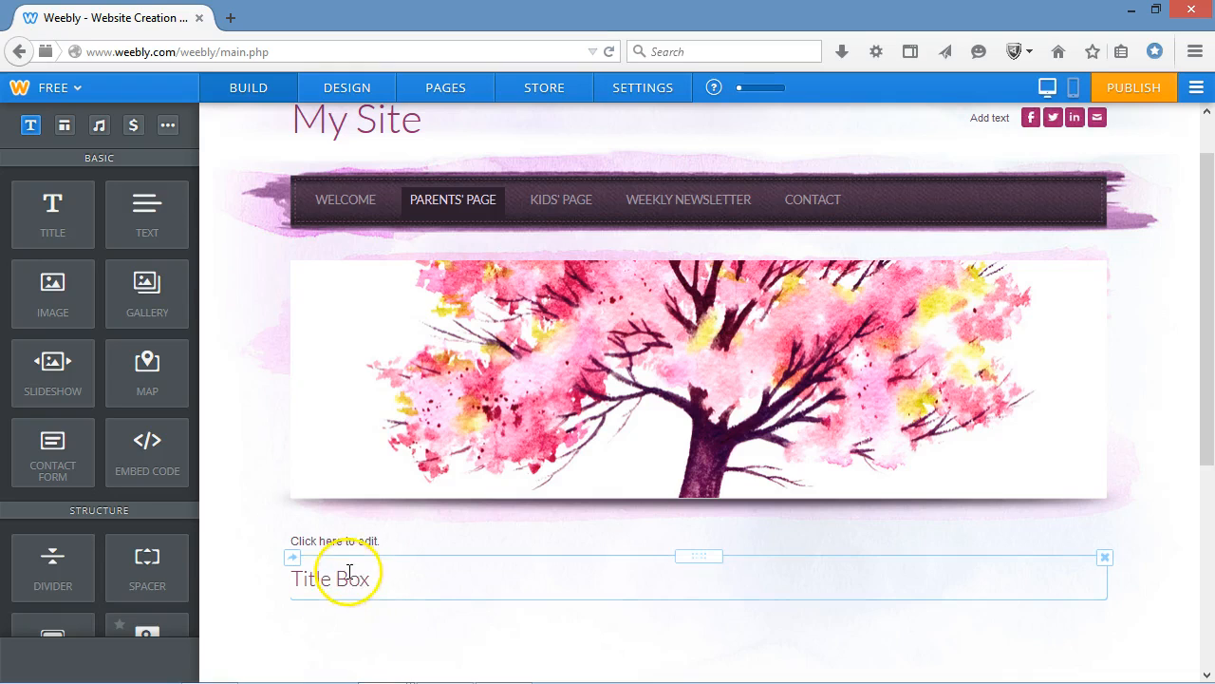
# Enter Text Box as the content of the new text element.
pyautogui.click(390, 543)
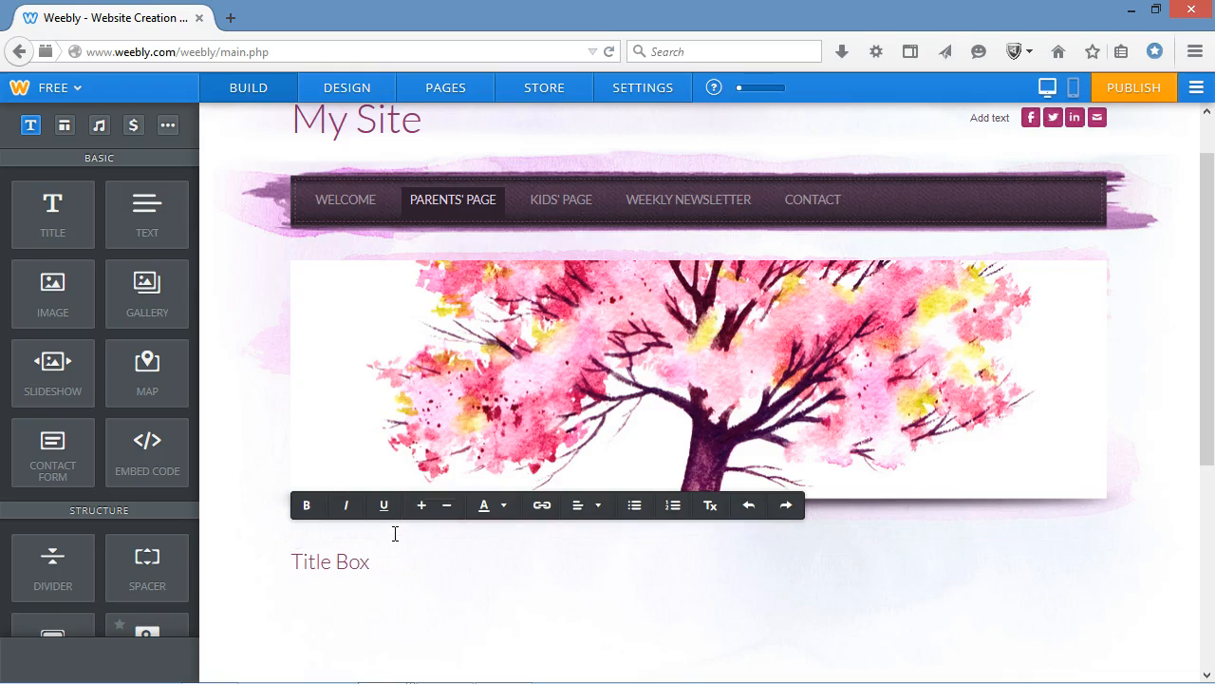
pyautogui.write('Text Box')
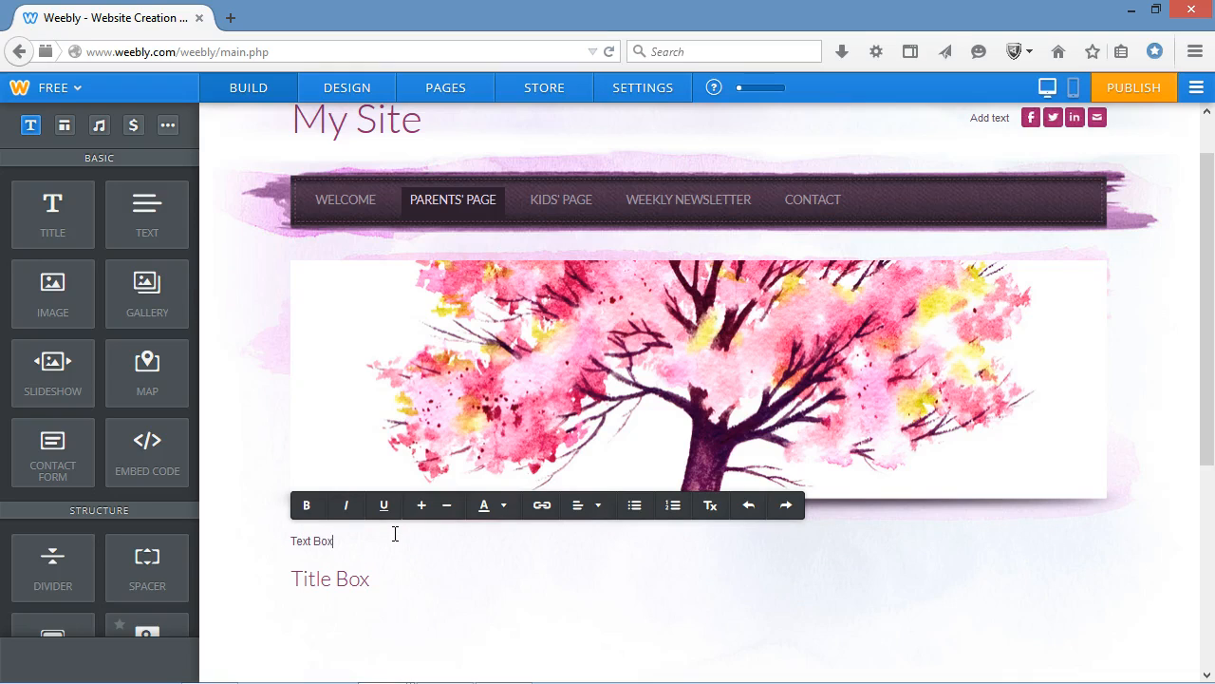
pyautogui.click(334, 625)
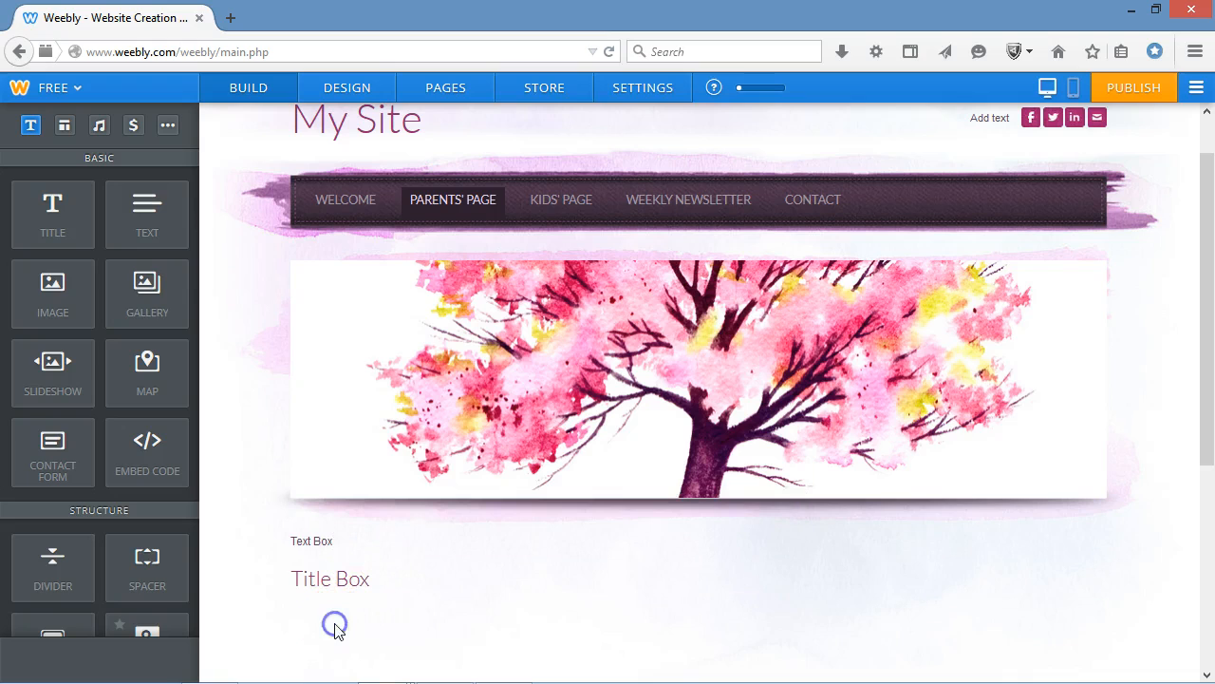
# Add an Image element beside the text and arrange the columns so Title Box sits above Text Box, with the image placeholder to their right.
pyautogui.moveTo(73, 287); pyautogui.dragTo(704, 551)
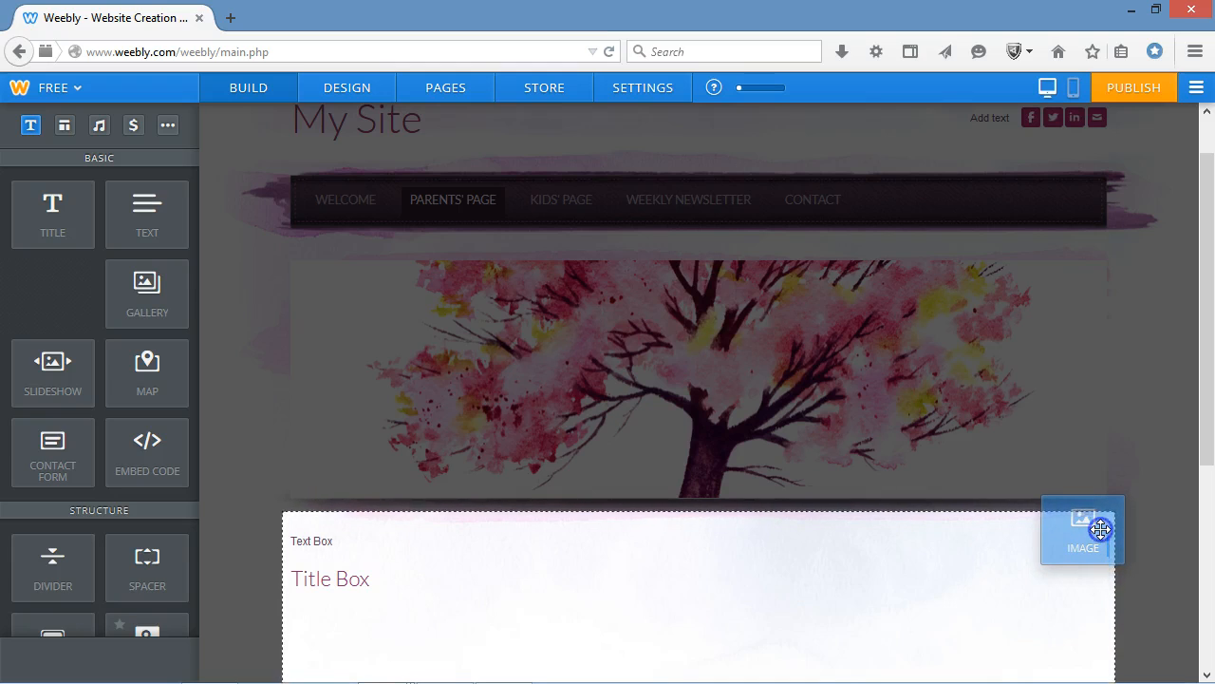
pyautogui.moveTo(1102, 530); pyautogui.dragTo(1101, 534)
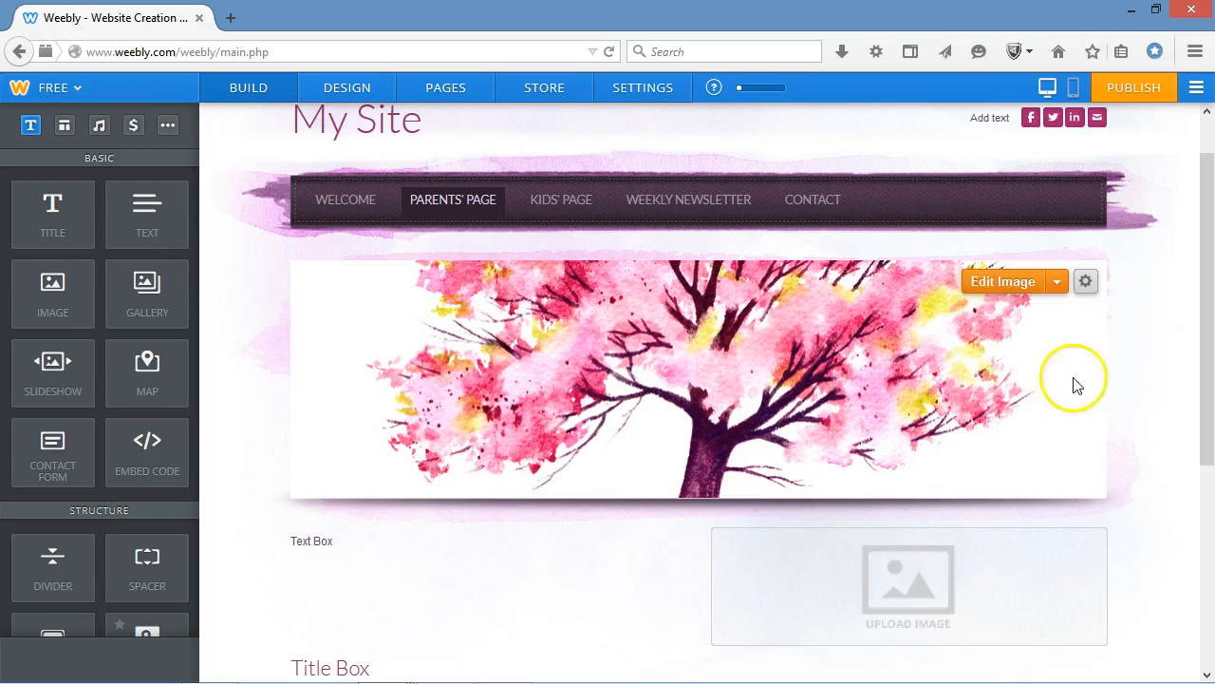
pyautogui.moveTo(1202, 364); pyautogui.dragTo(1204, 386)
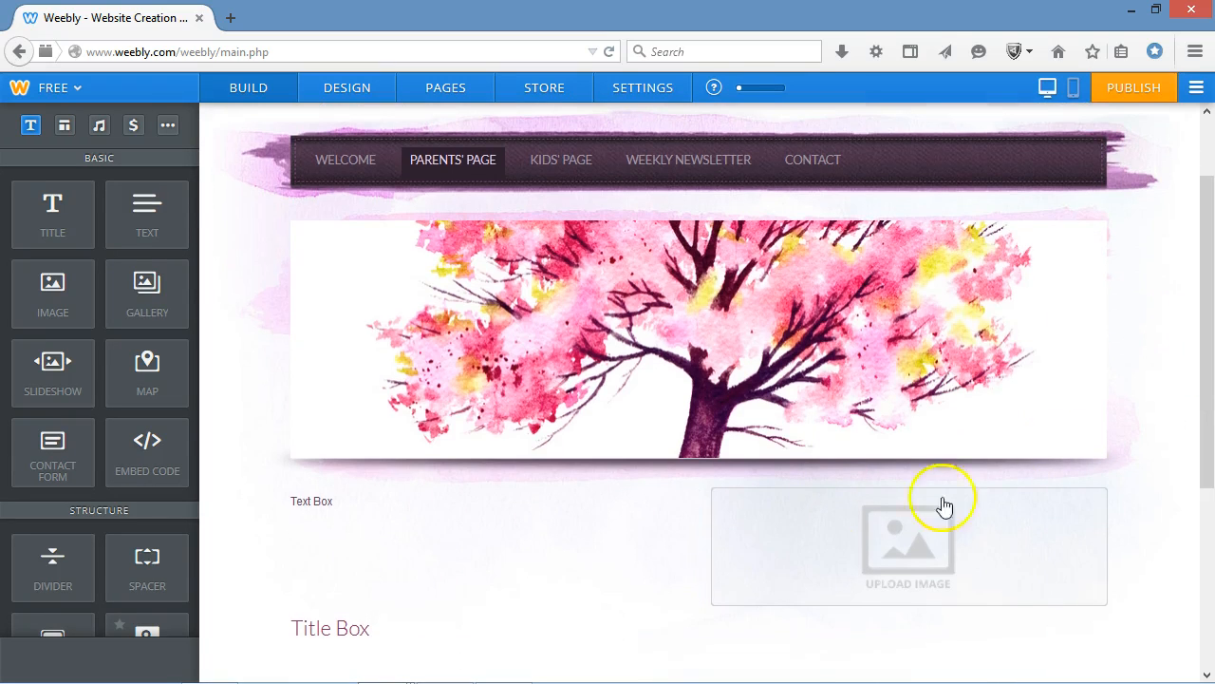
pyautogui.moveTo(690, 602); pyautogui.dragTo(690, 576)
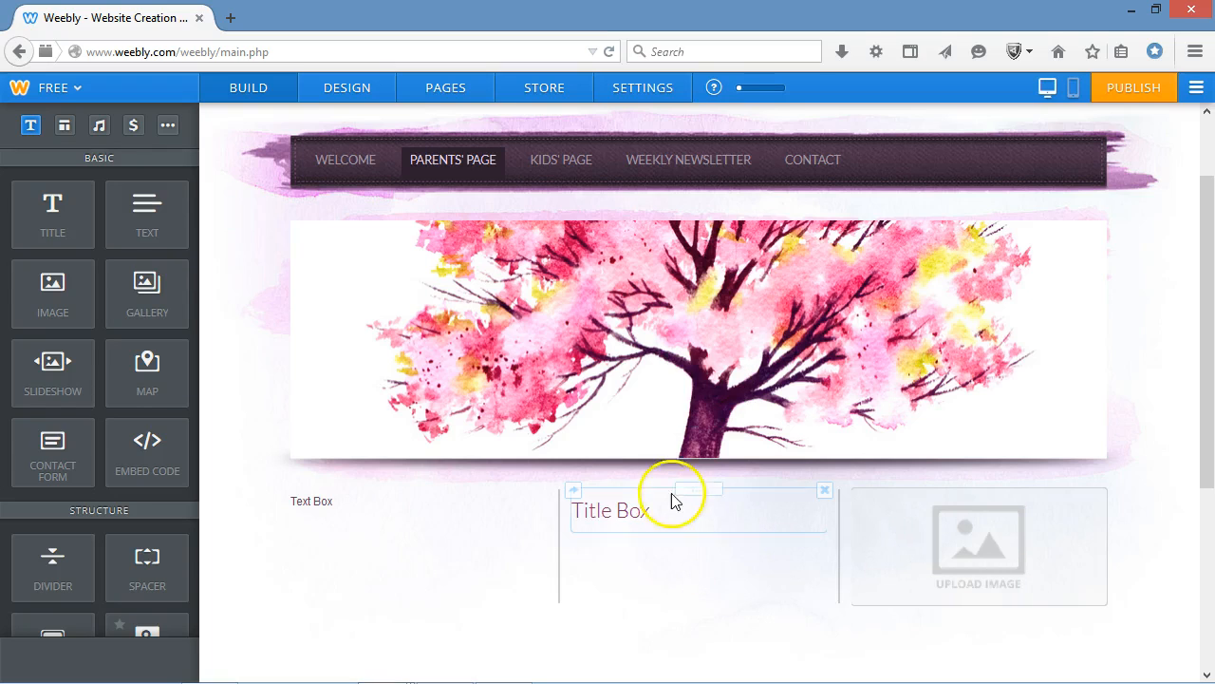
pyautogui.moveTo(690, 488)
pyautogui.mouseDown()
pyautogui.moveTo(687, 475)
pyautogui.moveTo(690, 484)
pyautogui.mouseUp()
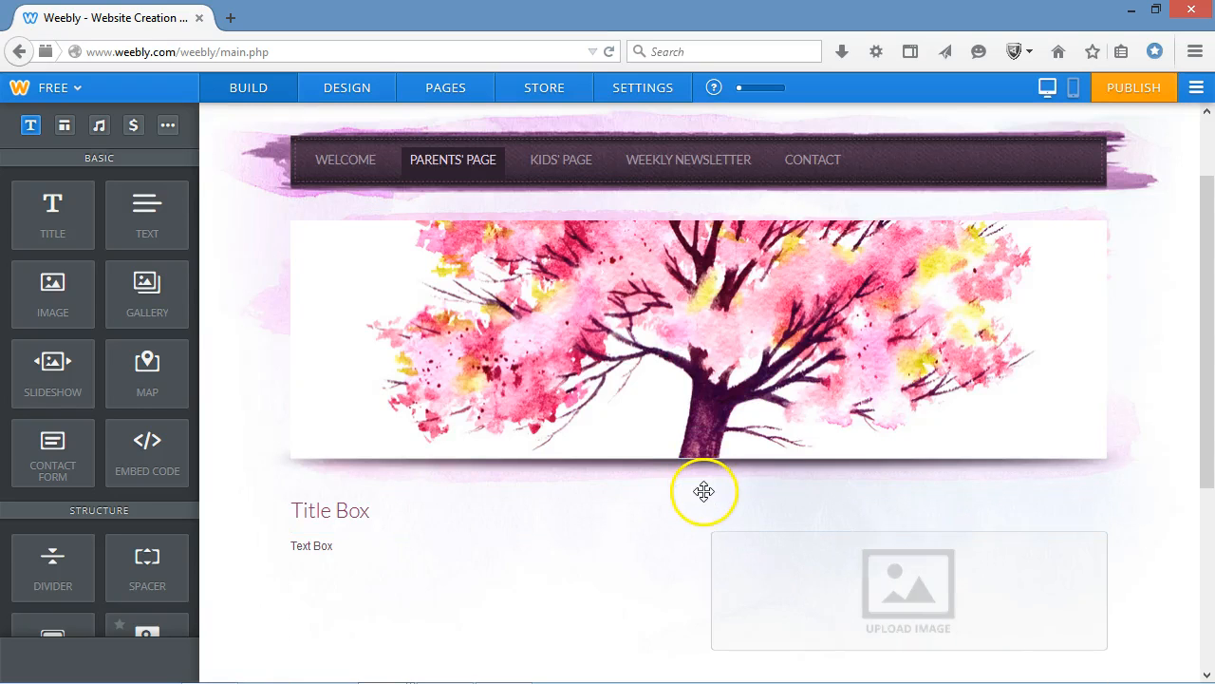
pyautogui.moveTo(690, 488); pyautogui.dragTo(510, 528)
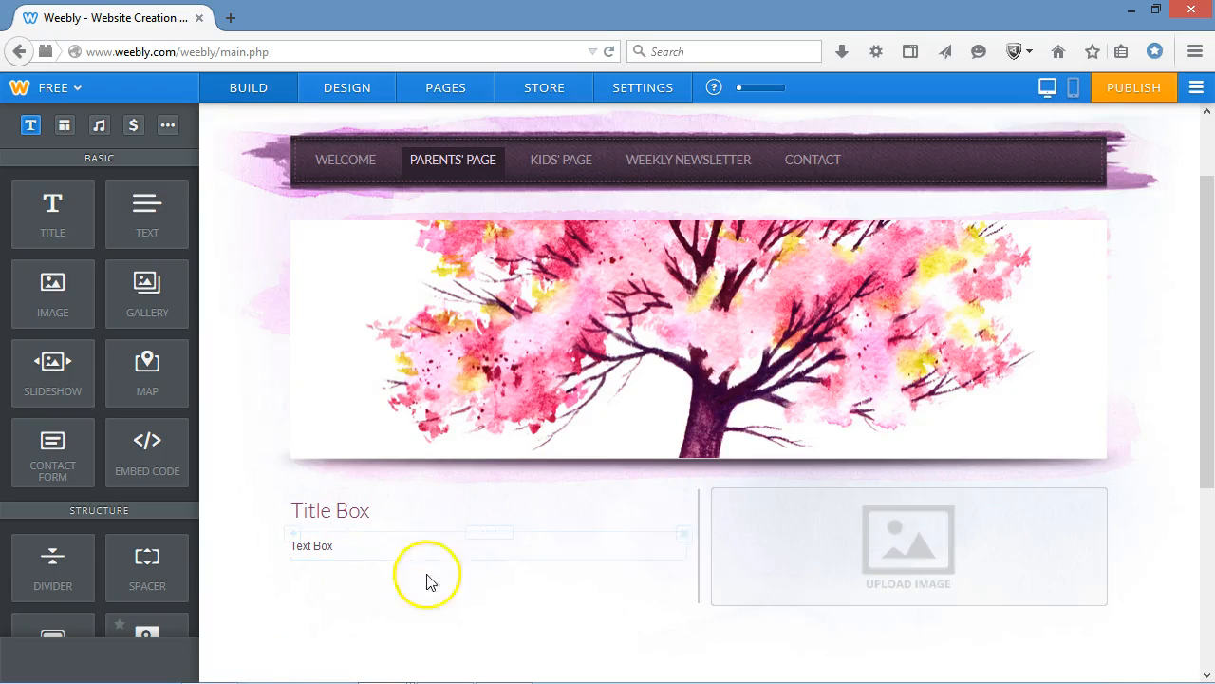
# Open the image selection for the placeholder and search for classrooms.
pyautogui.click(897, 562)
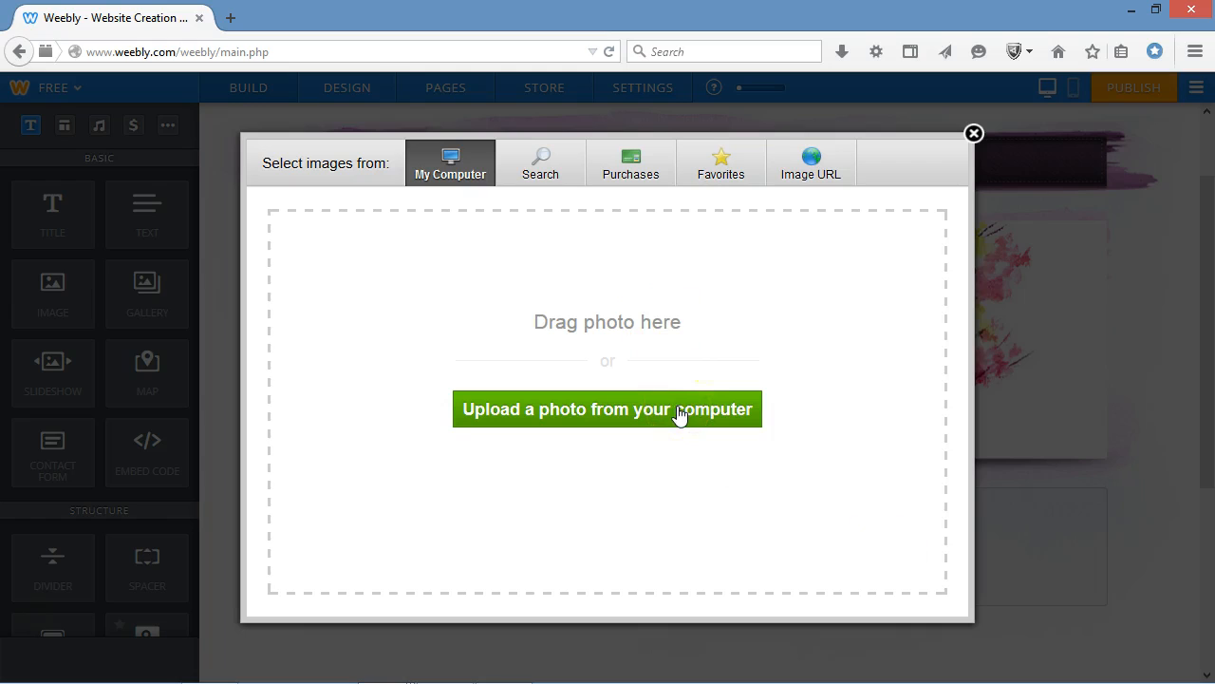
pyautogui.click(546, 168)
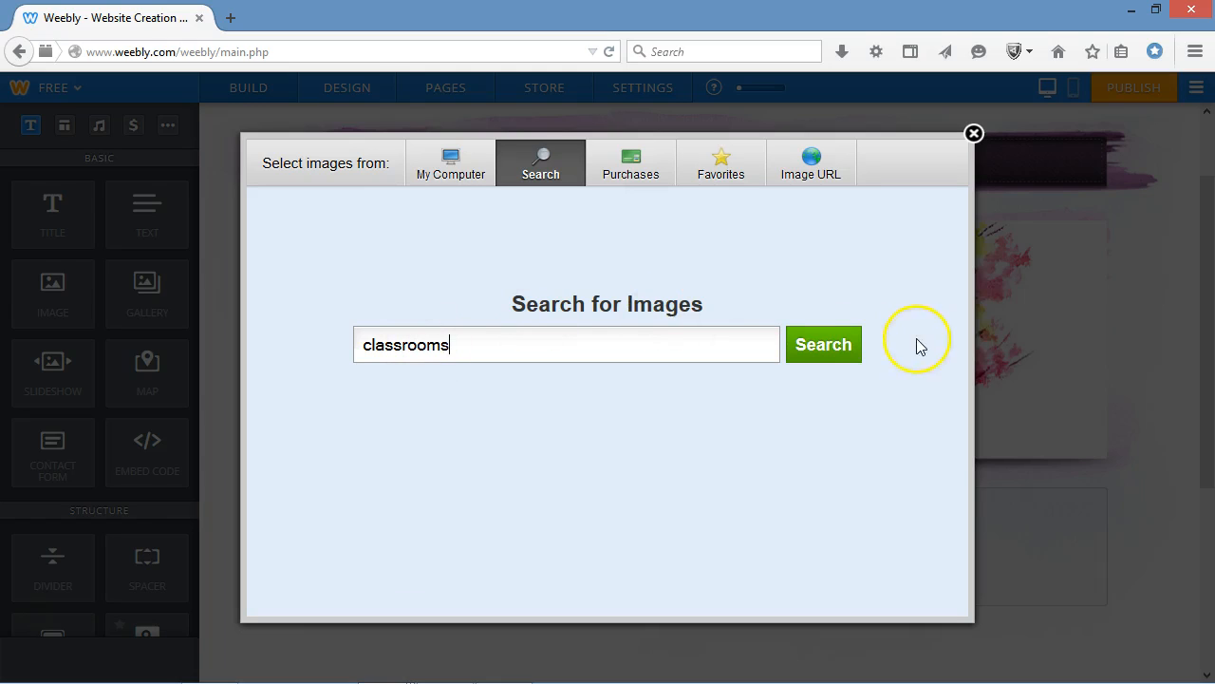
pyautogui.click(818, 347)
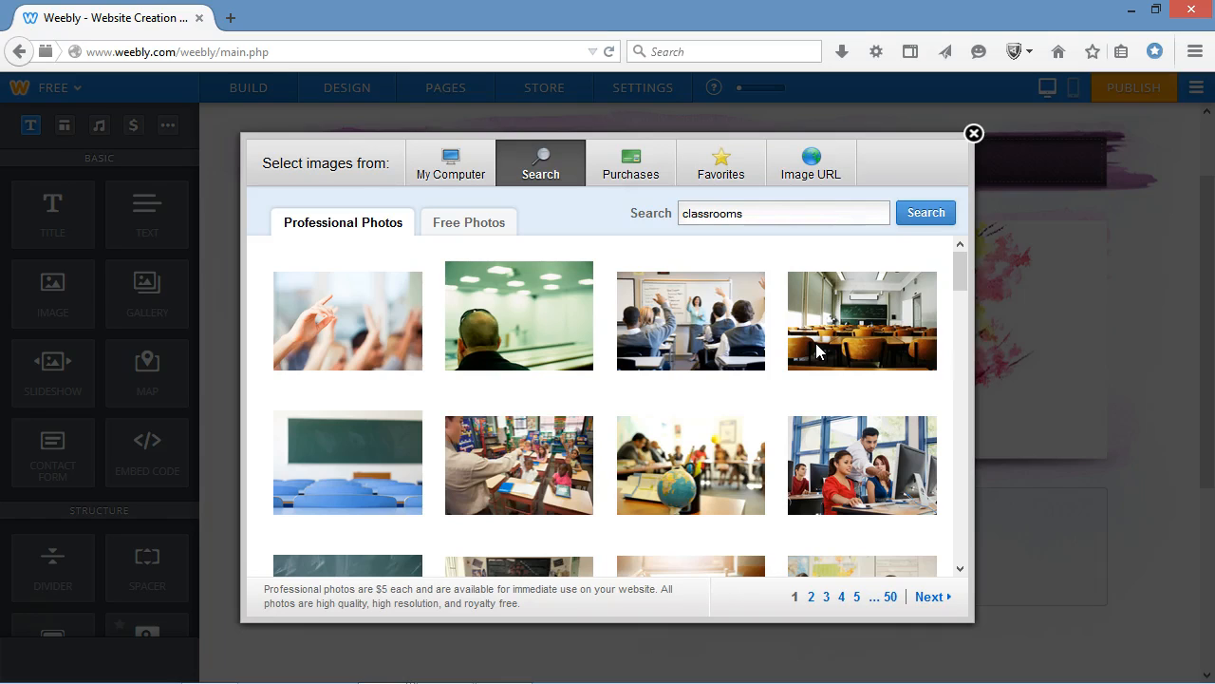
# Preview the professional photo of the empty classroom with wooden chairs and view the previously purchased images.
pyautogui.click(855, 328)
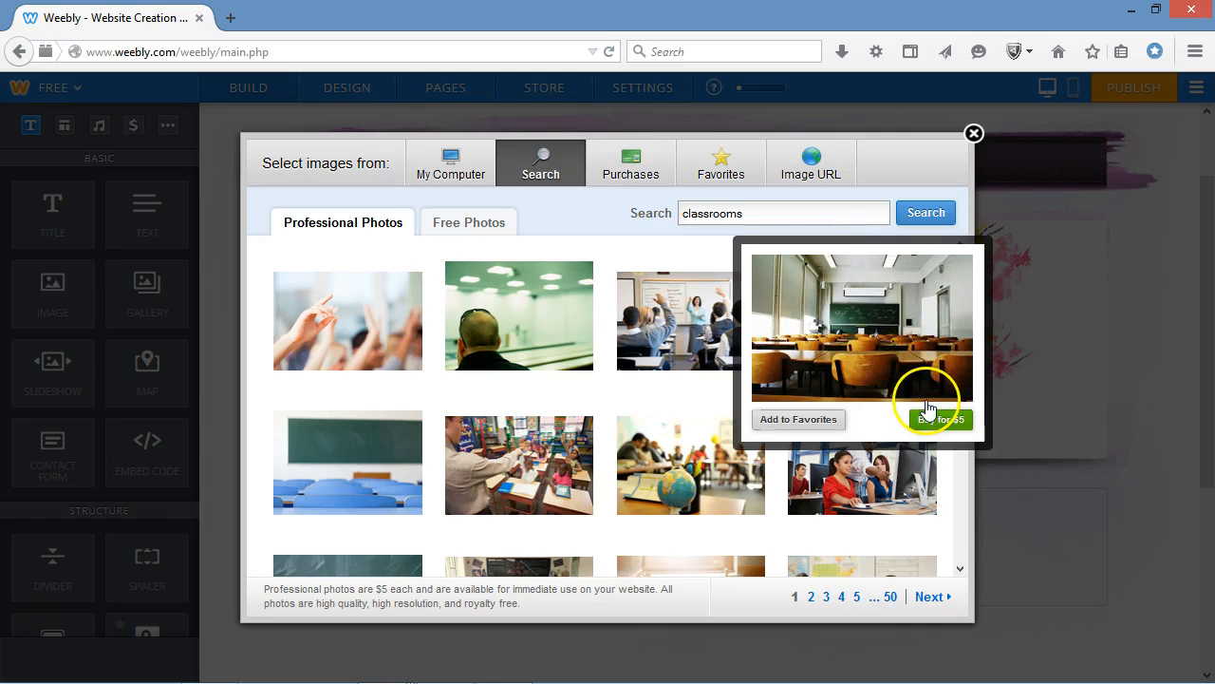
pyautogui.click(651, 169)
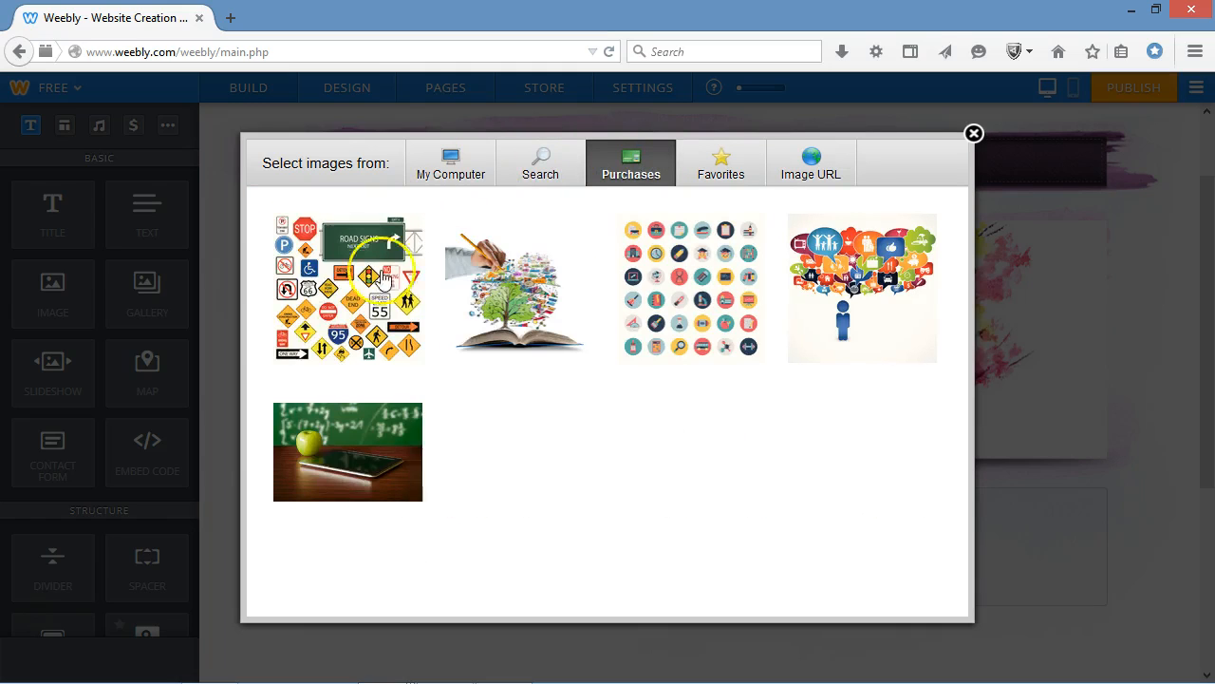
pyautogui.moveTo(533, 301)
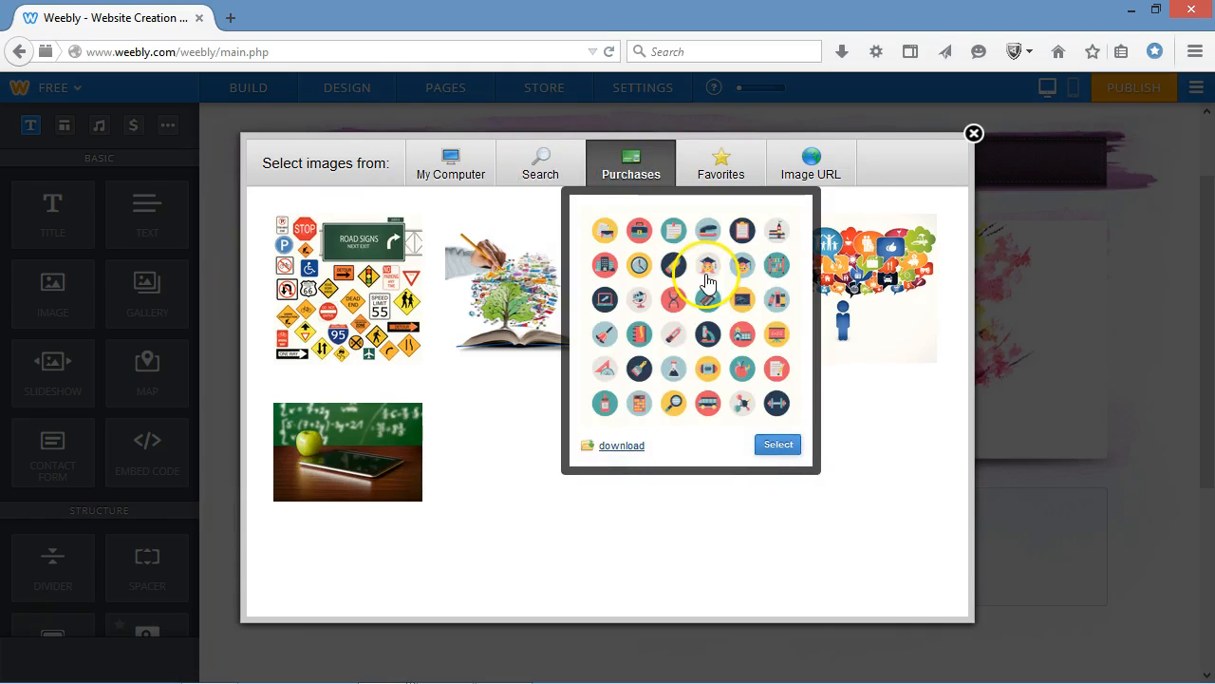
# Insert the free photo of hands holding a red apple from the classrooms results into the image element.
pyautogui.click(546, 176)
pyautogui.click(454, 225)
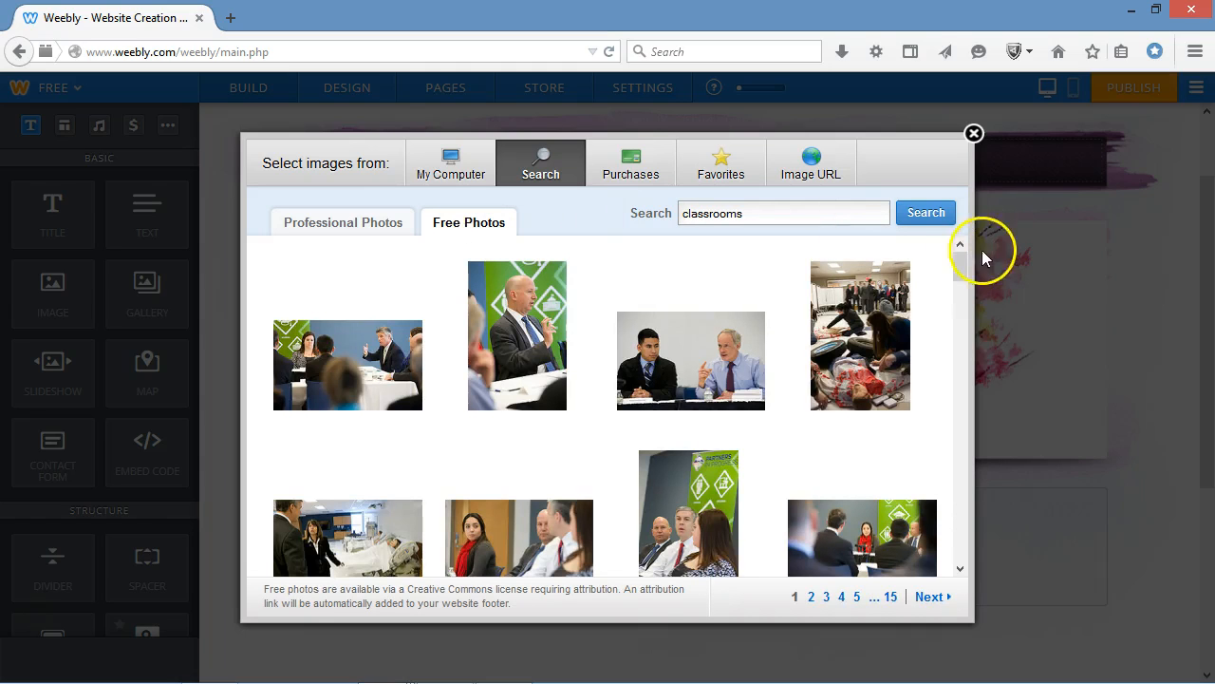
pyautogui.moveTo(961, 274); pyautogui.dragTo(946, 459)
pyautogui.scroll(-2, 943, 460)
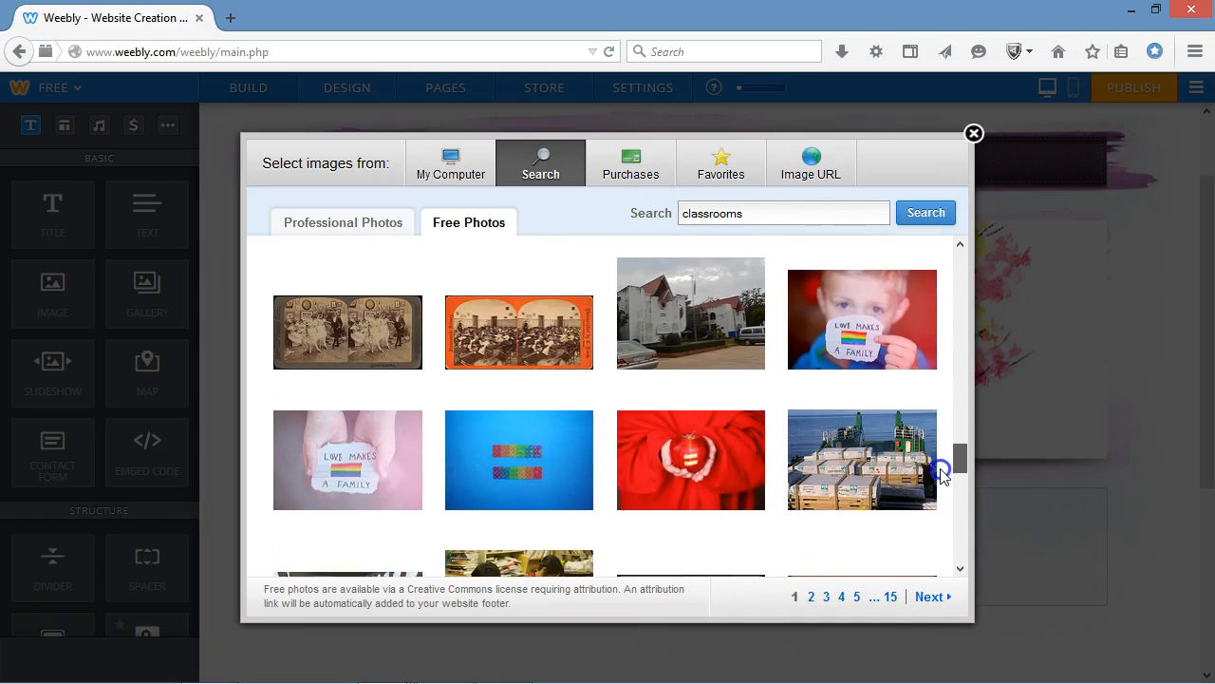
pyautogui.scroll(-1, 943, 481)
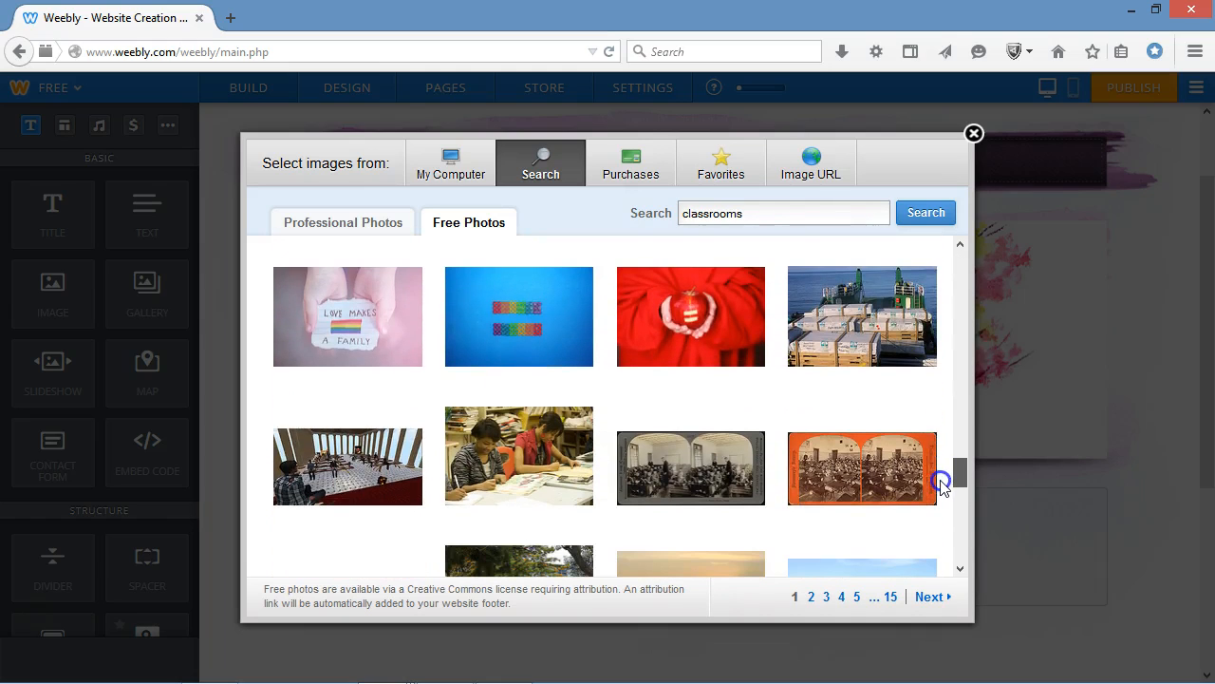
pyautogui.click(670, 305)
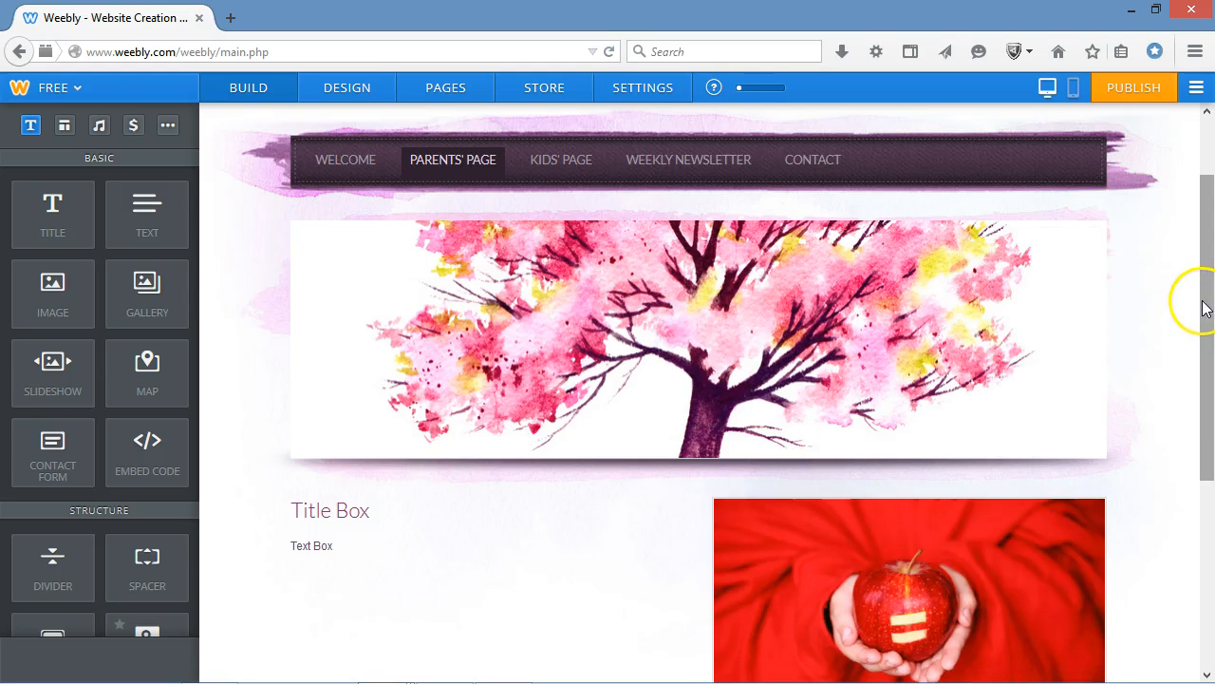
pyautogui.moveTo(1208, 292); pyautogui.dragTo(1198, 387)
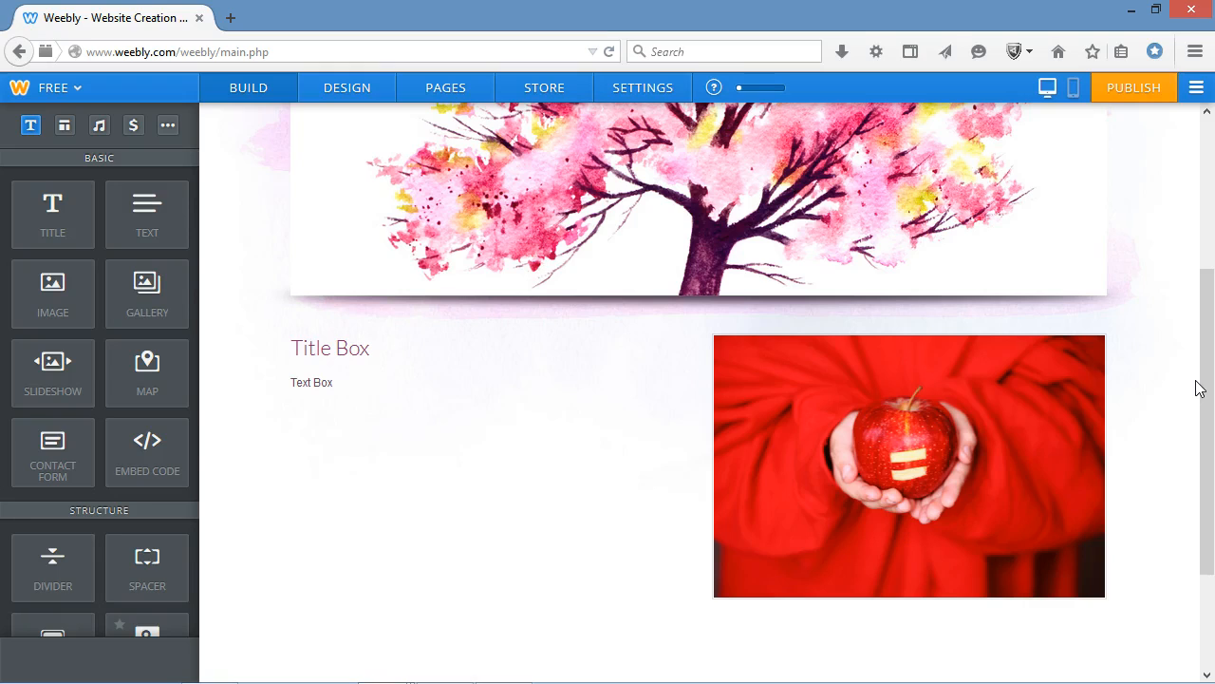
# Open Google in a new browser tab and search for "classroom images, creative commons".
pyautogui.click(234, 17)
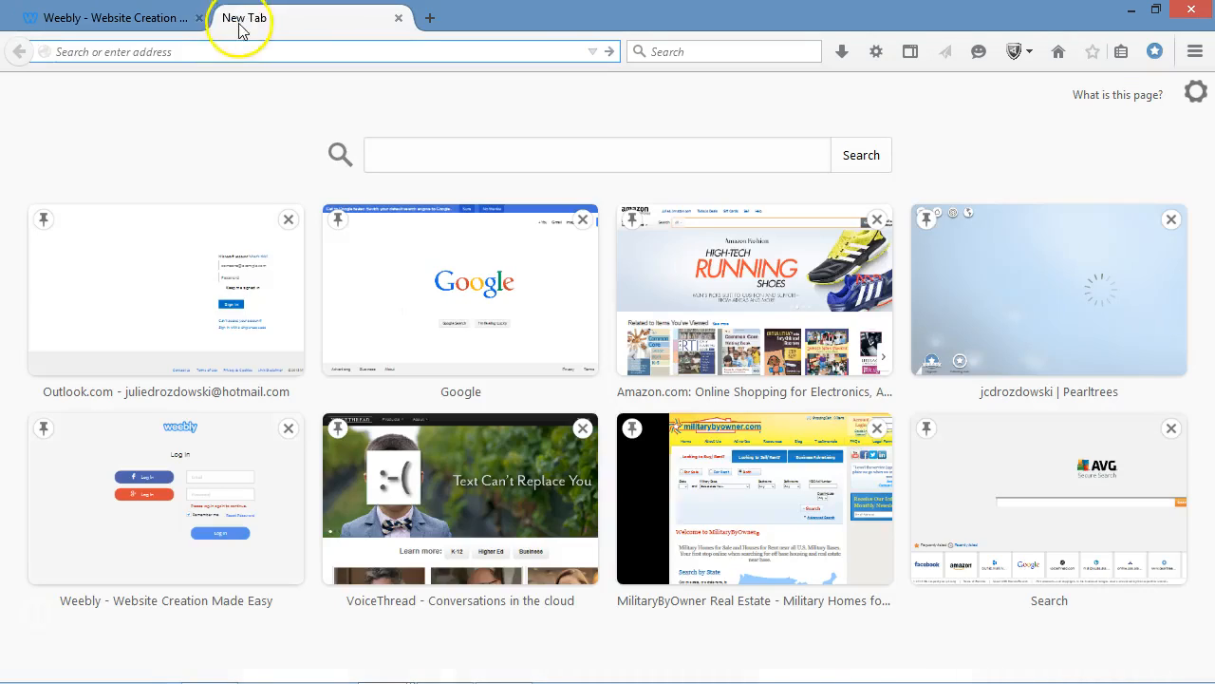
pyautogui.click(414, 239)
pyautogui.click(609, 356)
pyautogui.click(510, 399)
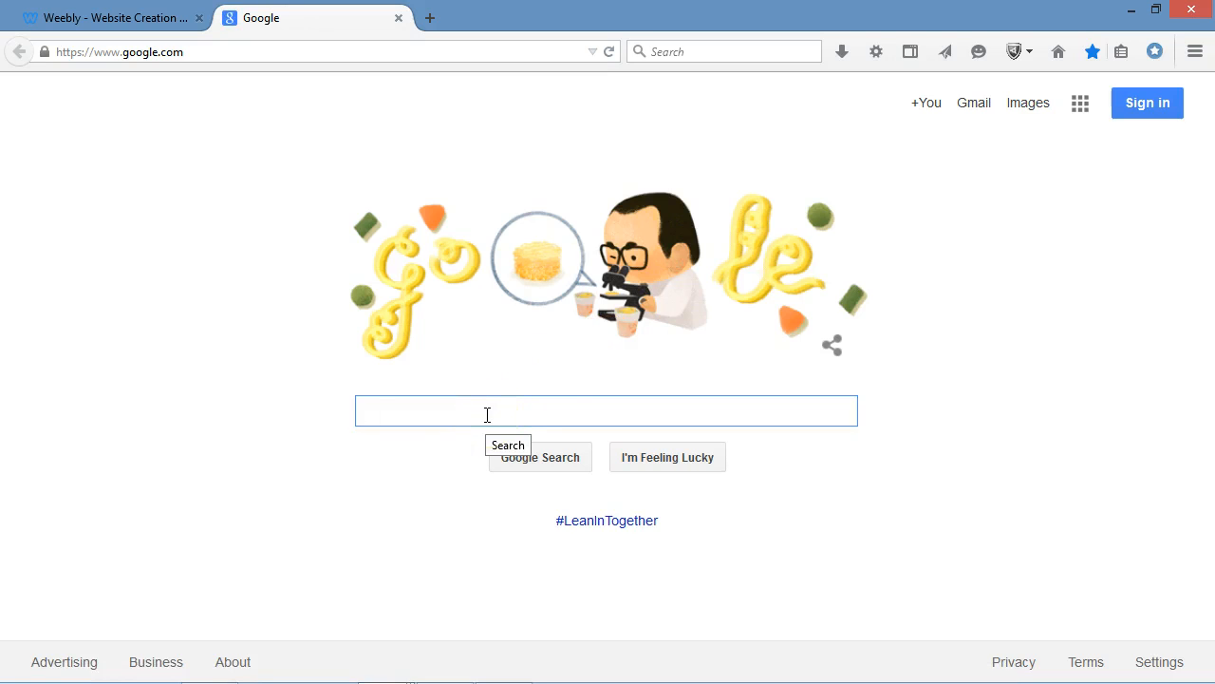
pyautogui.write('classroo')
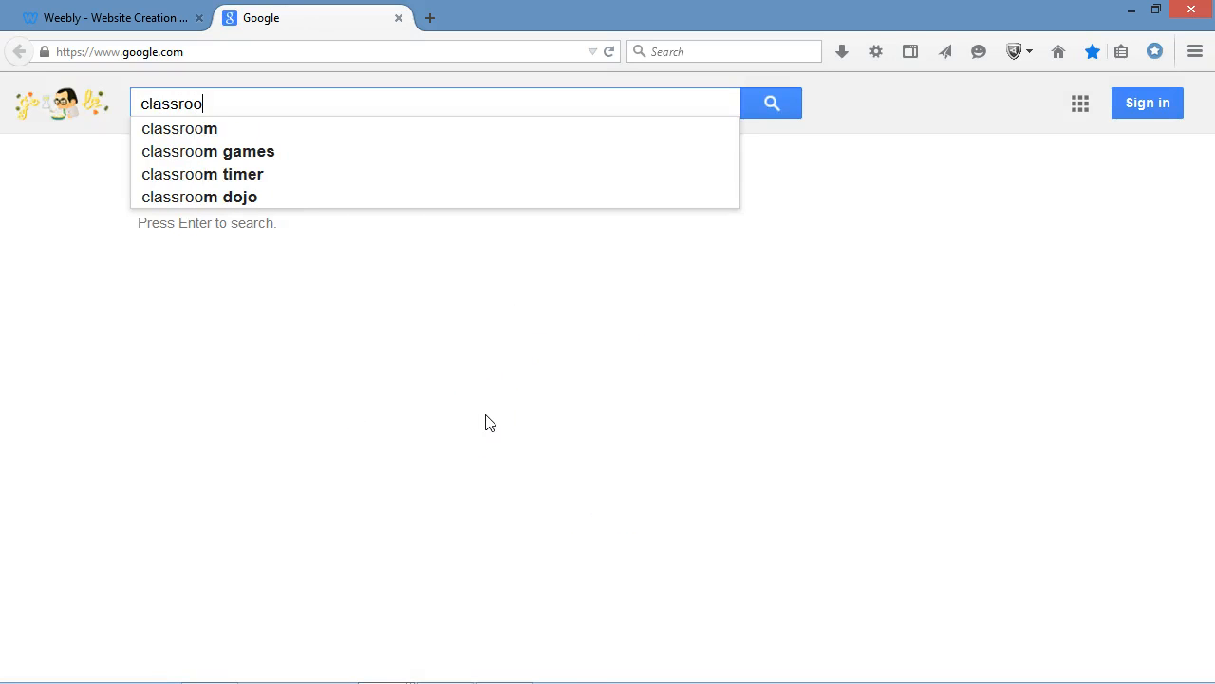
pyautogui.write('m images, creative ')
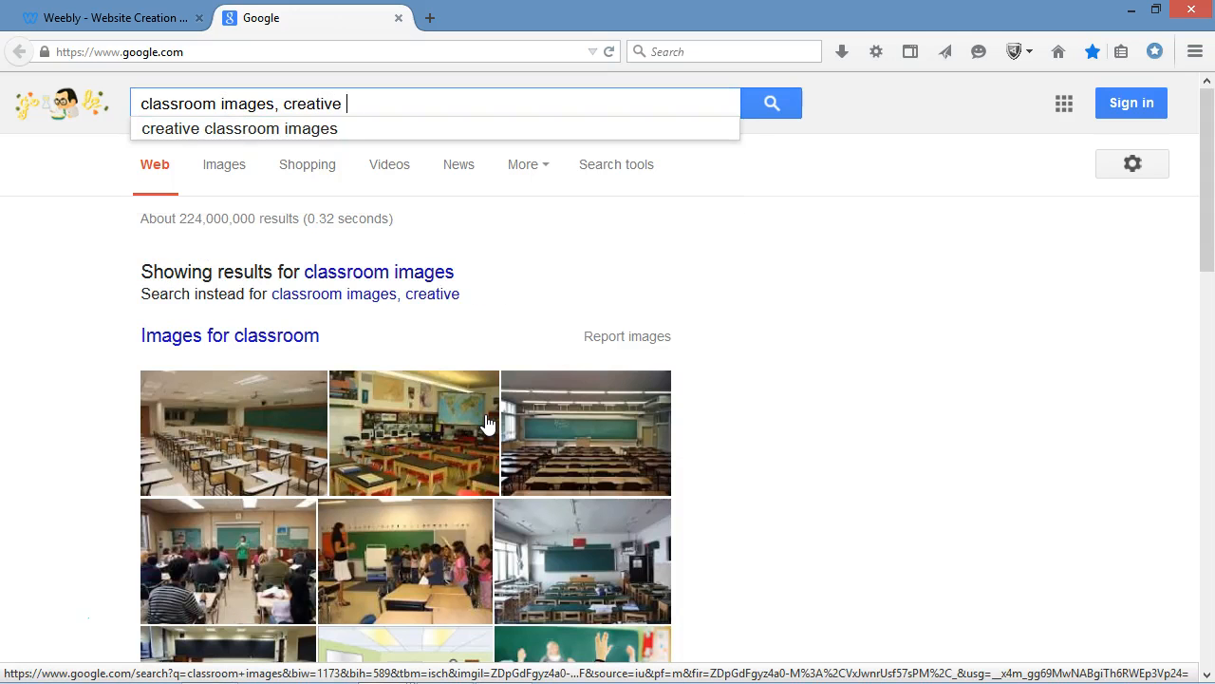
pyautogui.write('commons')
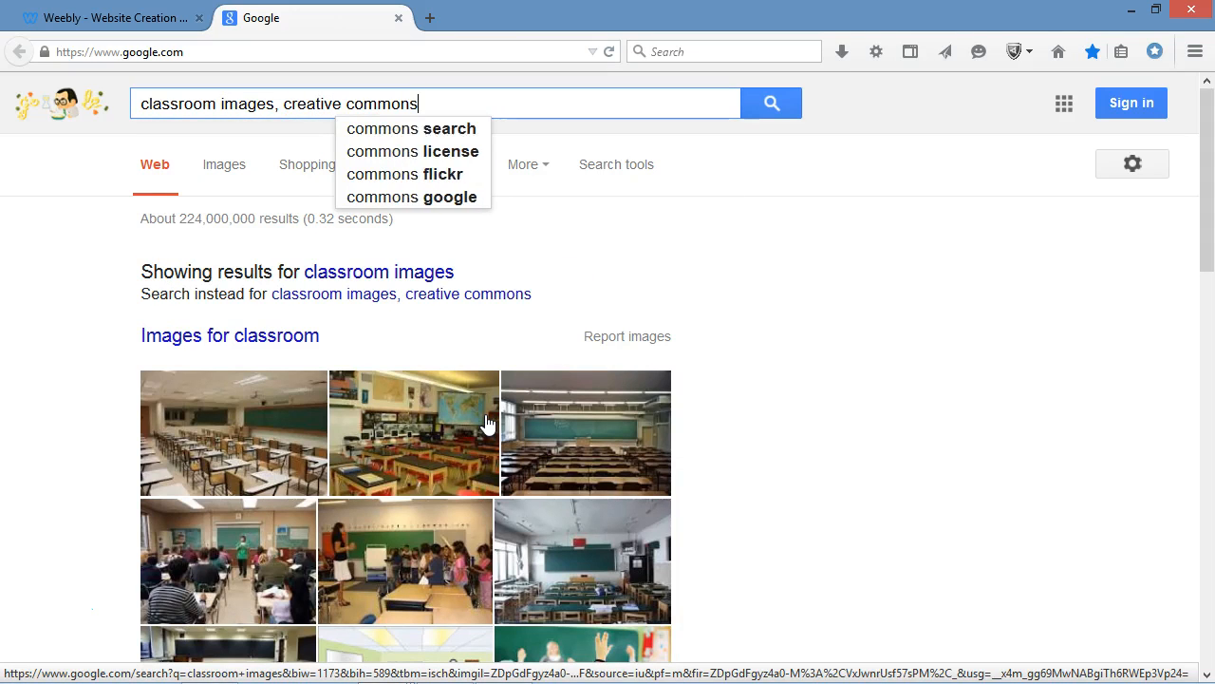
pyautogui.press('Return')
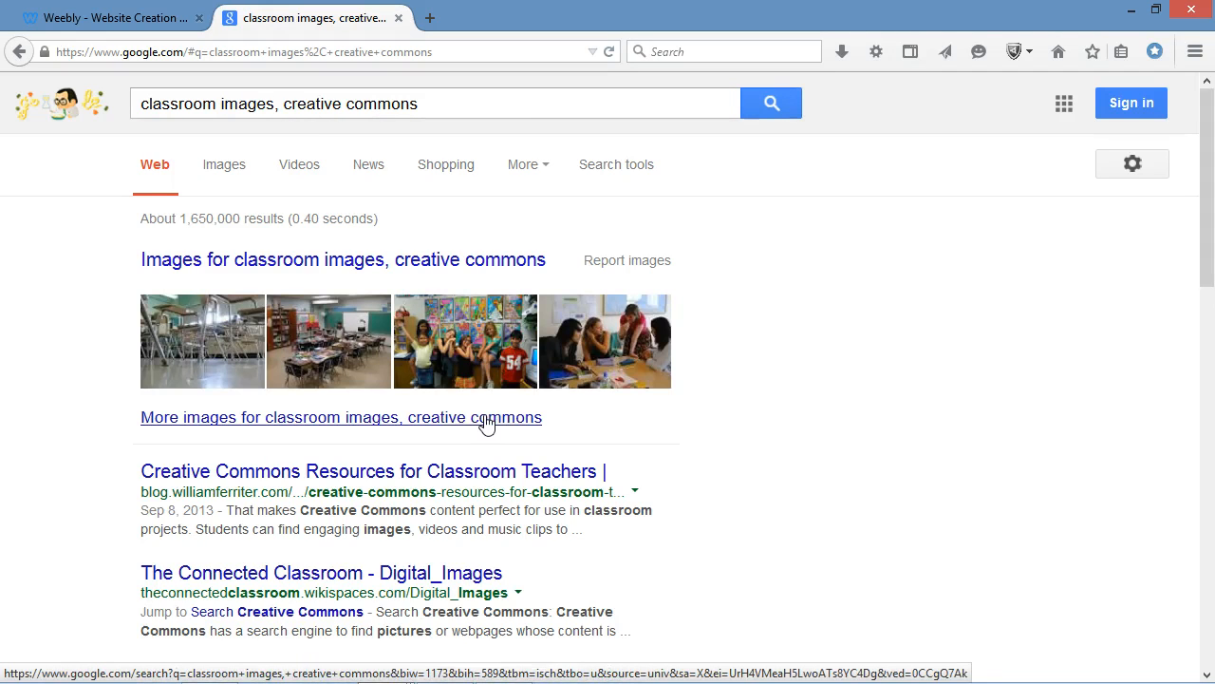
# Preview classroom-chairs.jpg in the image results and check its source page before returning to the results.
pyautogui.click(402, 264)
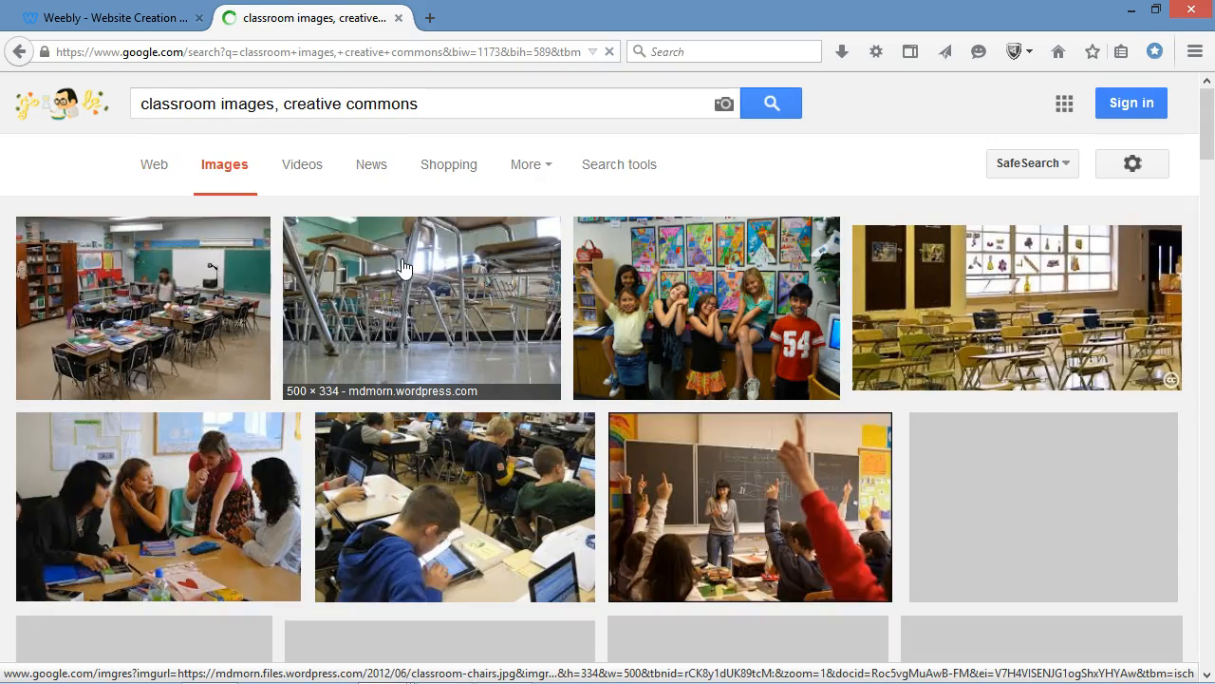
pyautogui.click(453, 286)
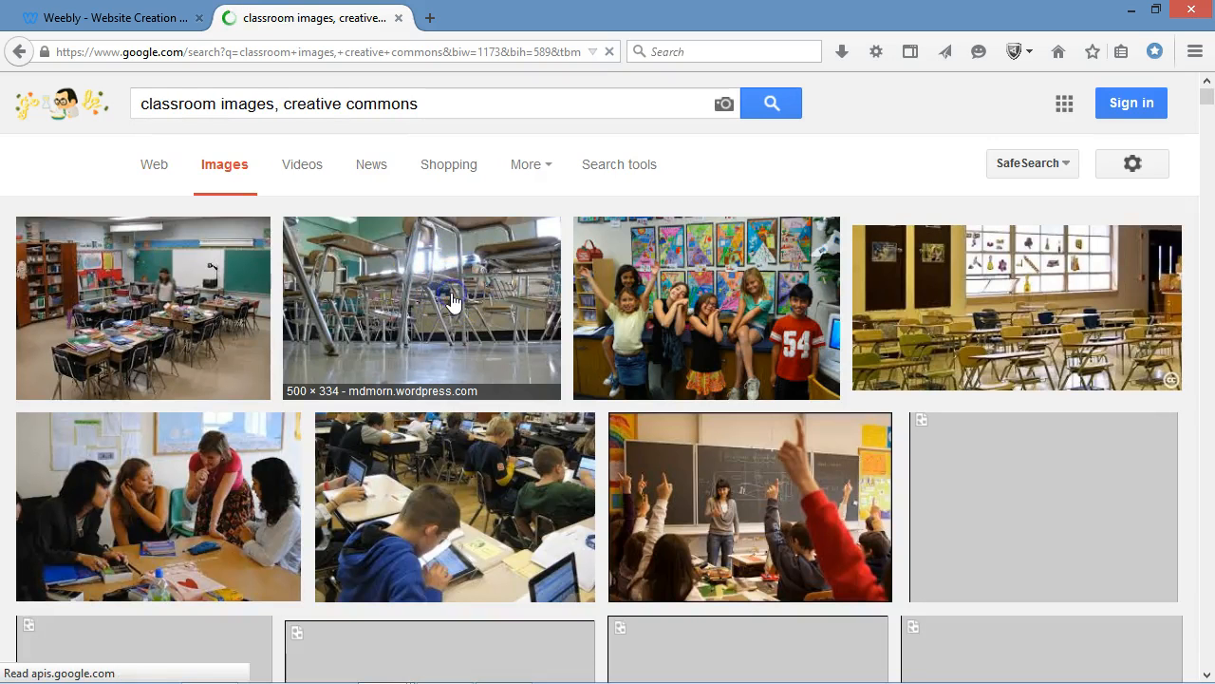
pyautogui.click(453, 300)
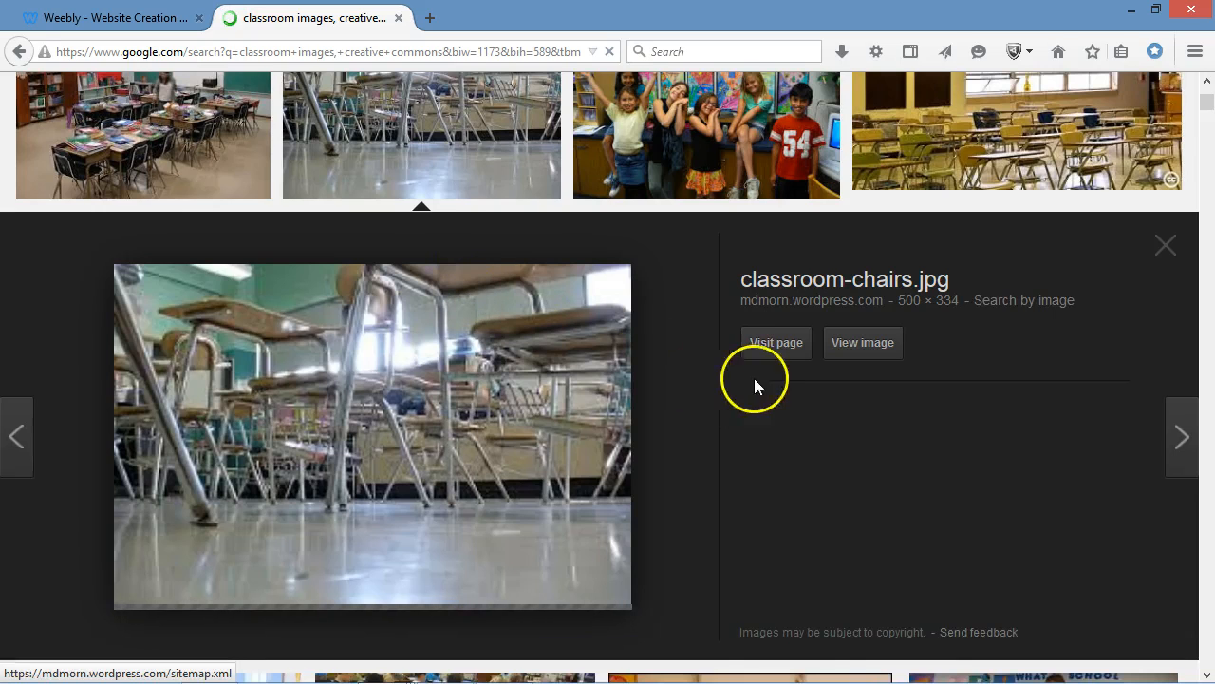
pyautogui.click(766, 342)
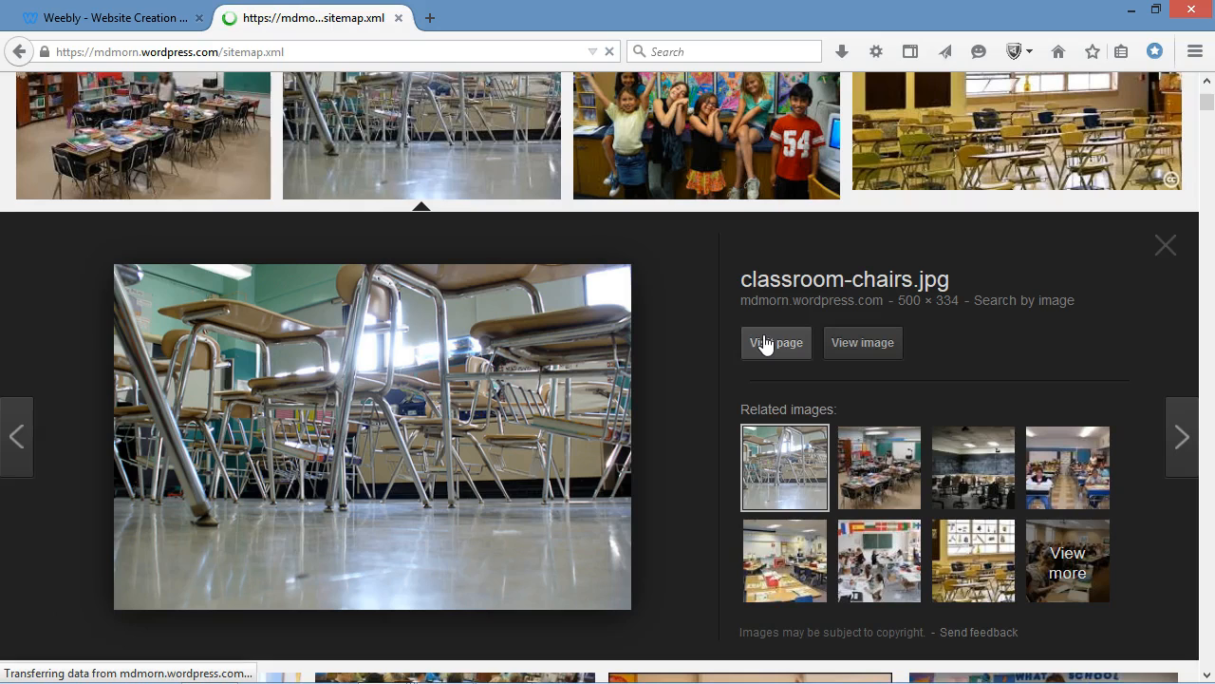
pyautogui.click(773, 348)
pyautogui.click(19, 52)
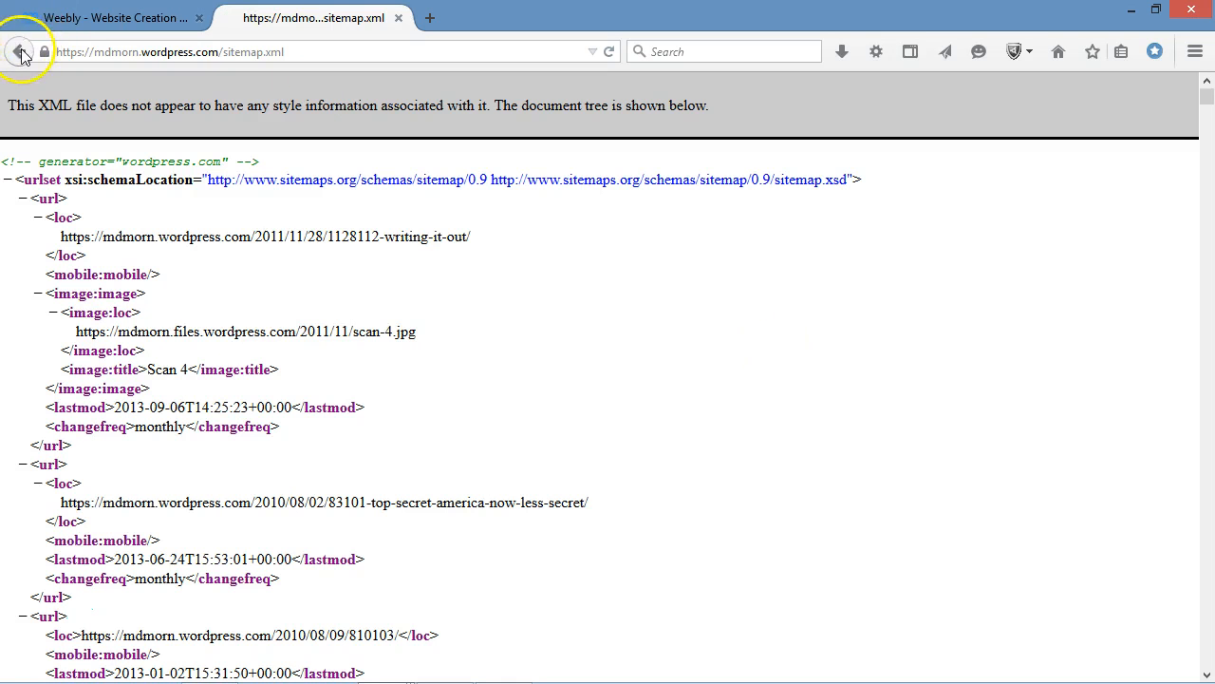
# Open the tcktcktck.org source page of the 630 × 315 empty classroom photo from the image results.
pyautogui.click(509, 191)
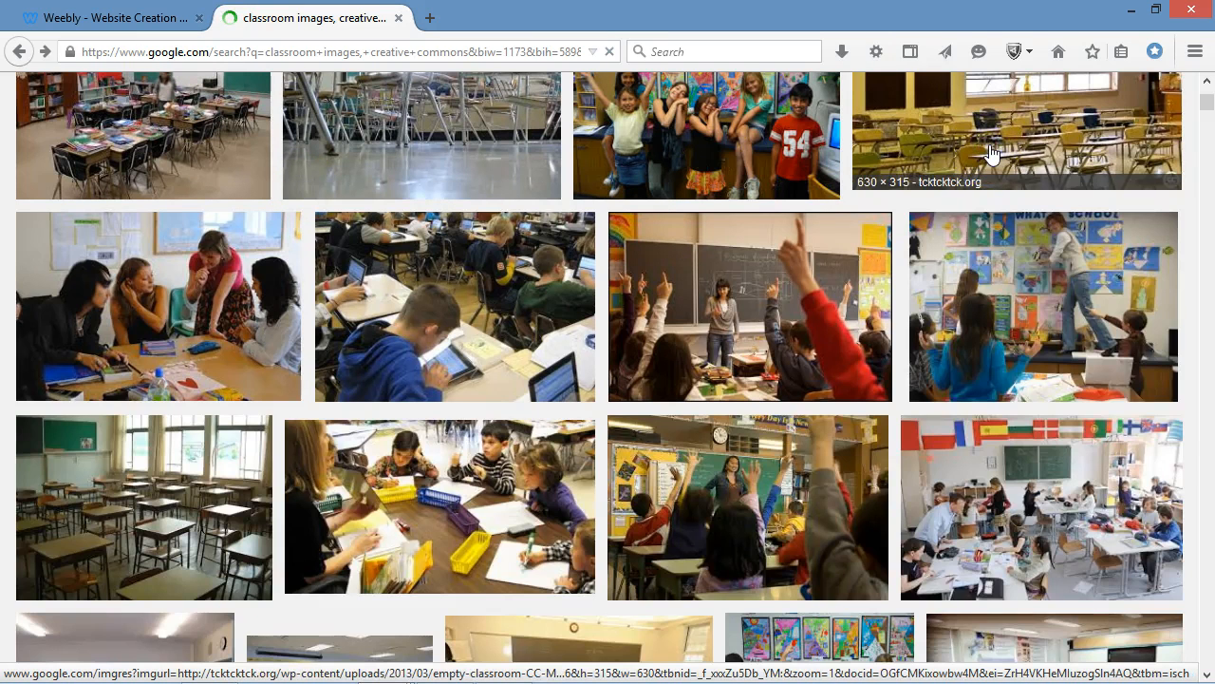
pyautogui.click(990, 154)
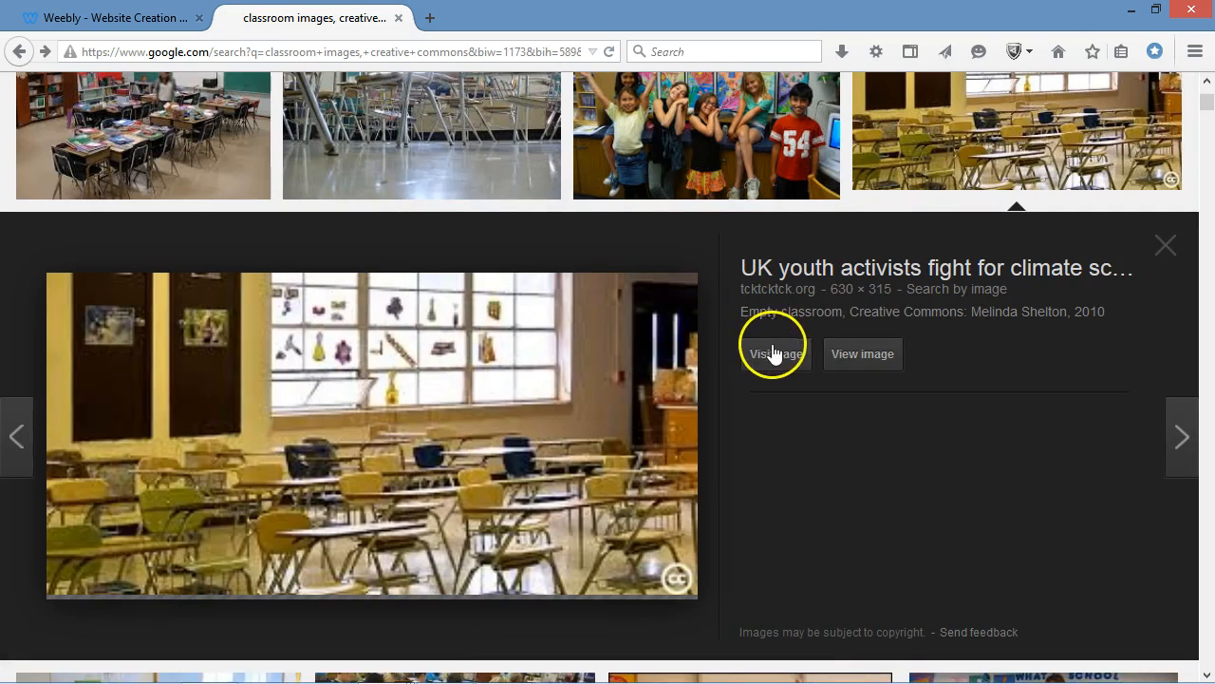
pyautogui.click(776, 353)
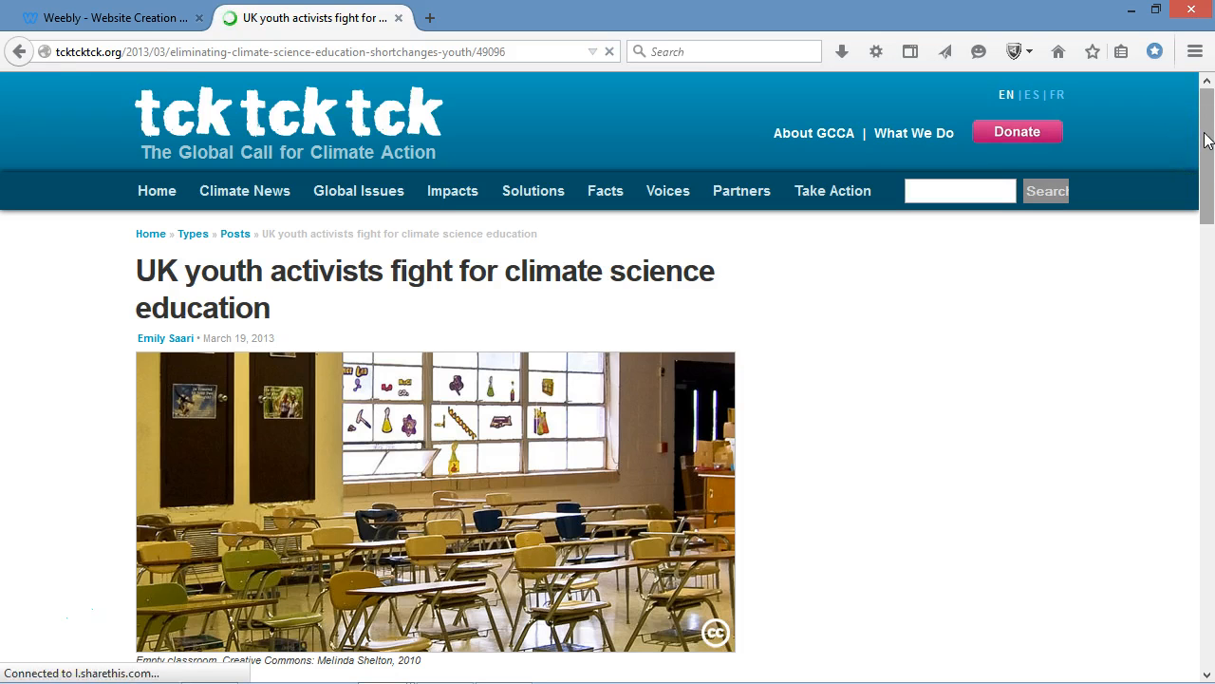
pyautogui.moveTo(1205, 141); pyautogui.dragTo(1202, 180)
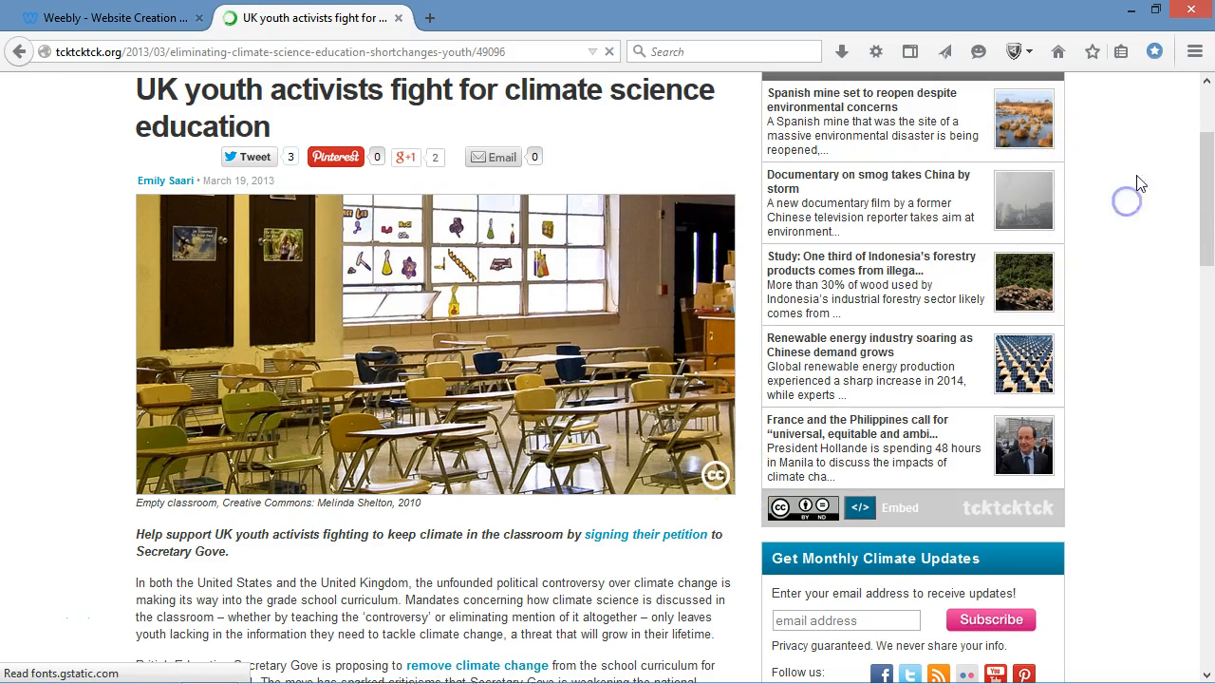
# Search the article page for "creative commons" to check the classroom photo's licence.
pyautogui.hotkey('ctrl', 'f')
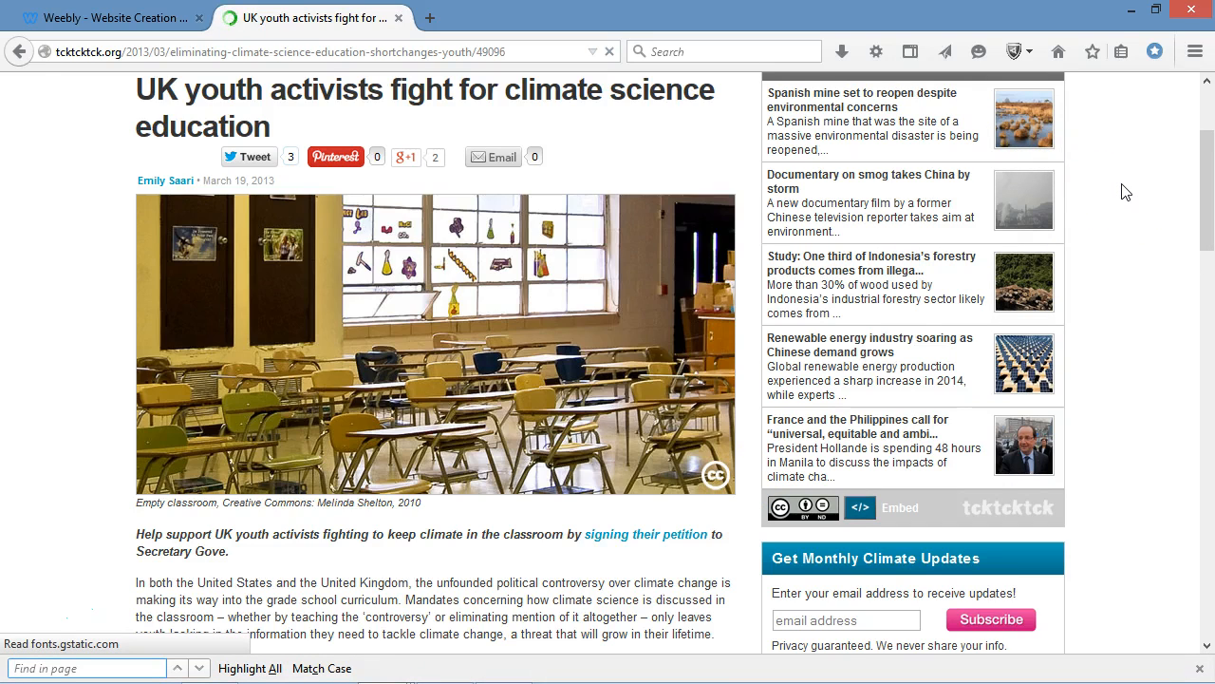
pyautogui.write('creative')
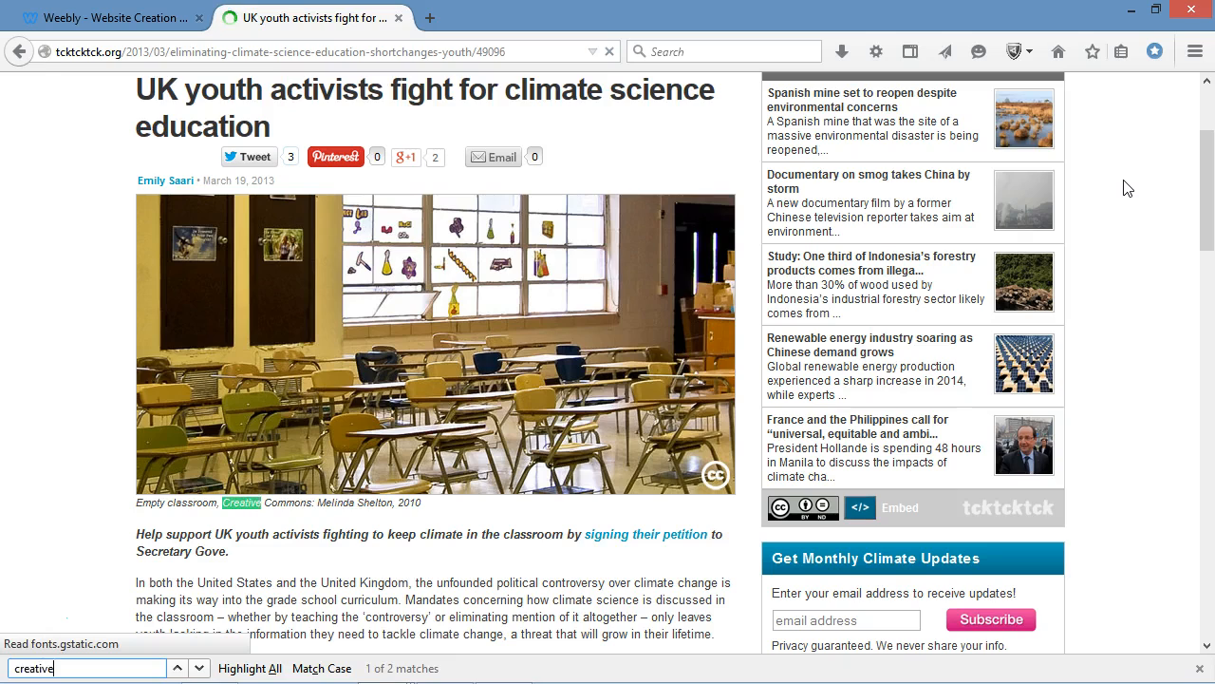
pyautogui.write(' commons')
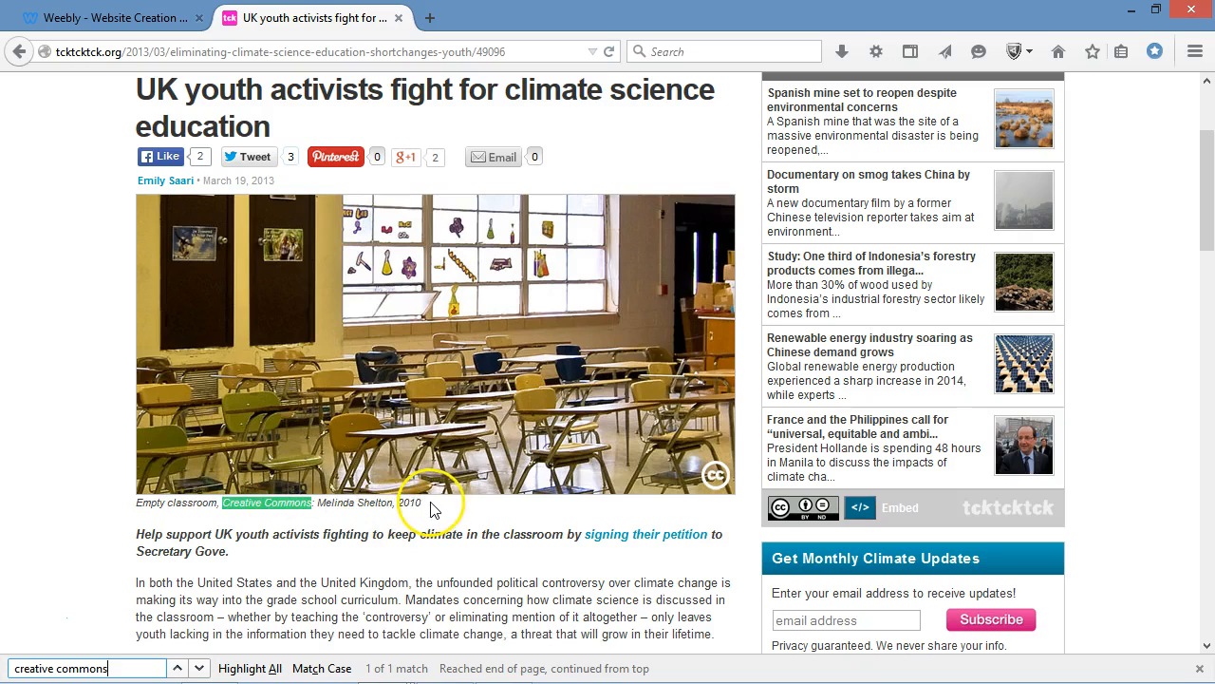
# Save the empty classroom photo to the Downloads folder and copy the attribution line beneath it.
pyautogui.rightClick(477, 396)
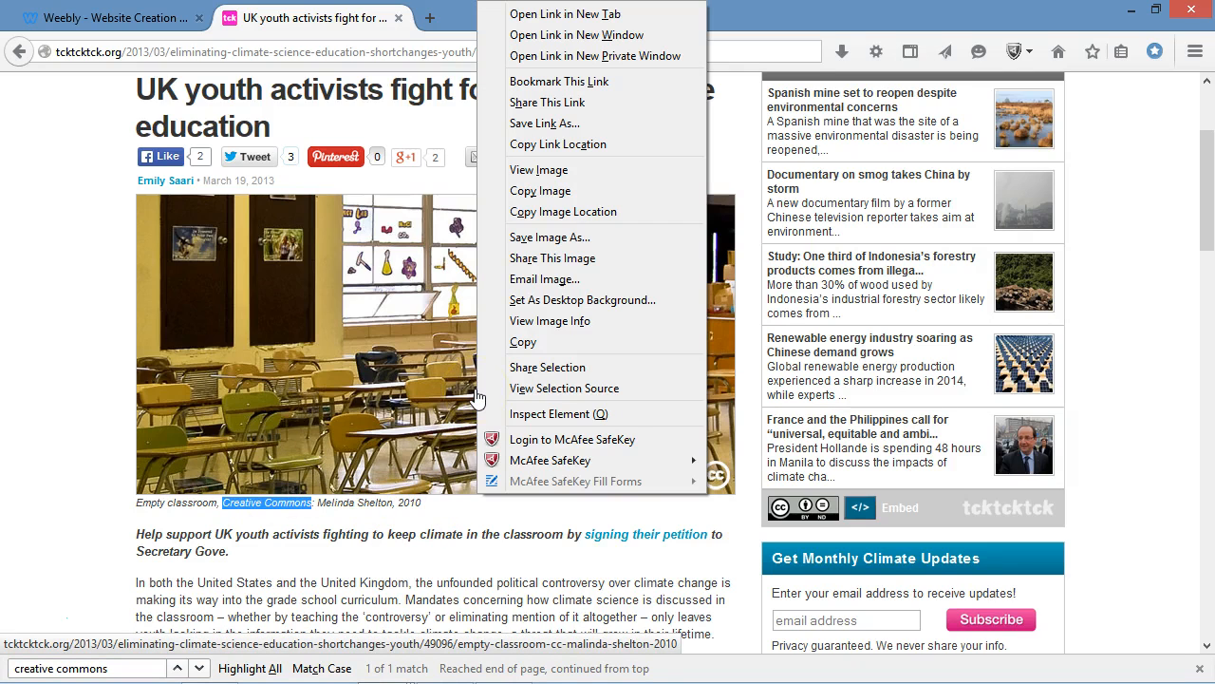
pyautogui.click(577, 237)
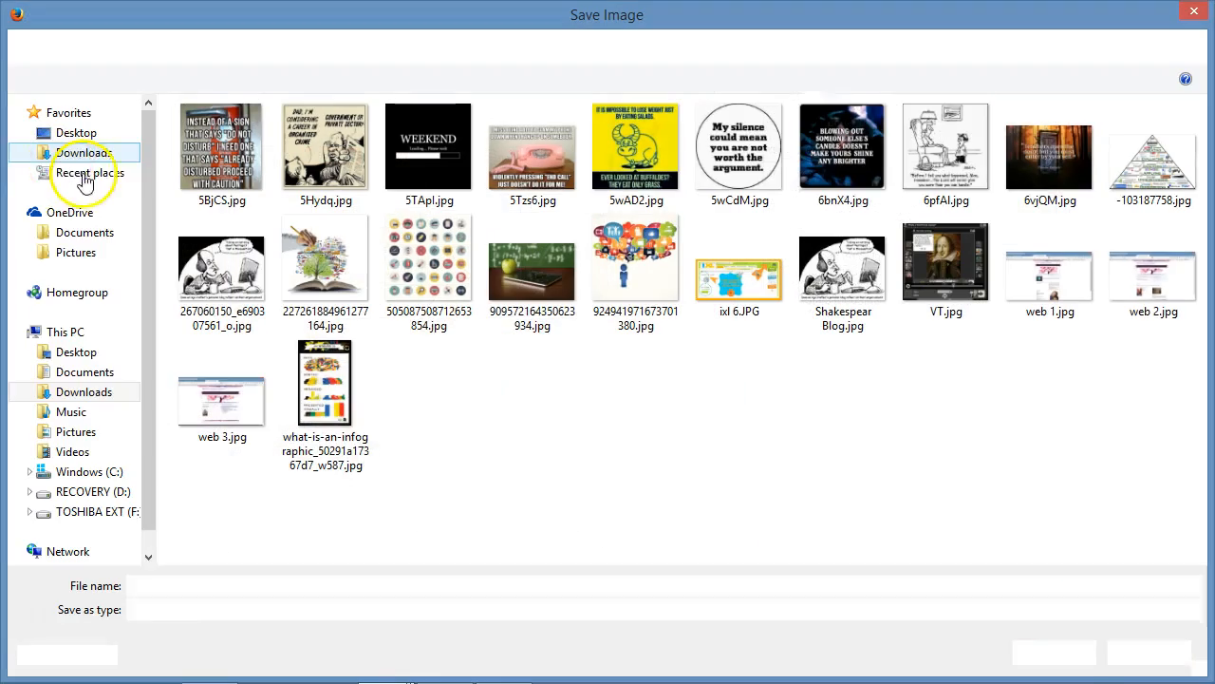
pyautogui.click(1056, 652)
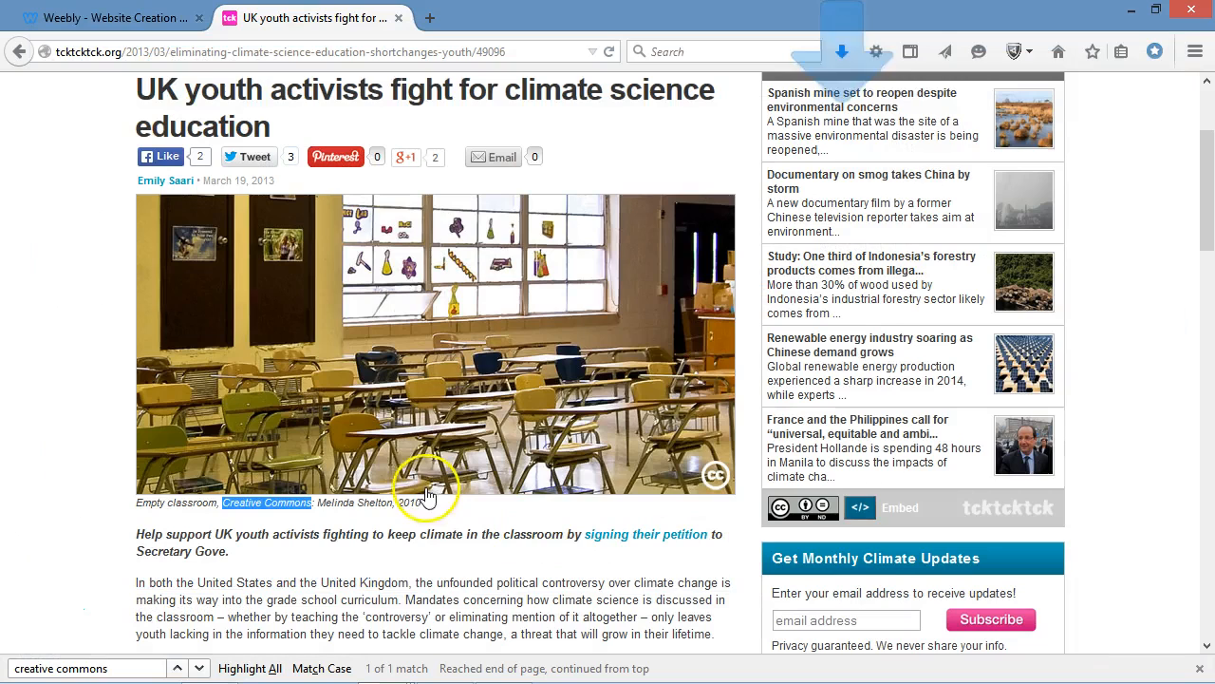
pyautogui.moveTo(424, 505); pyautogui.dragTo(136, 510)
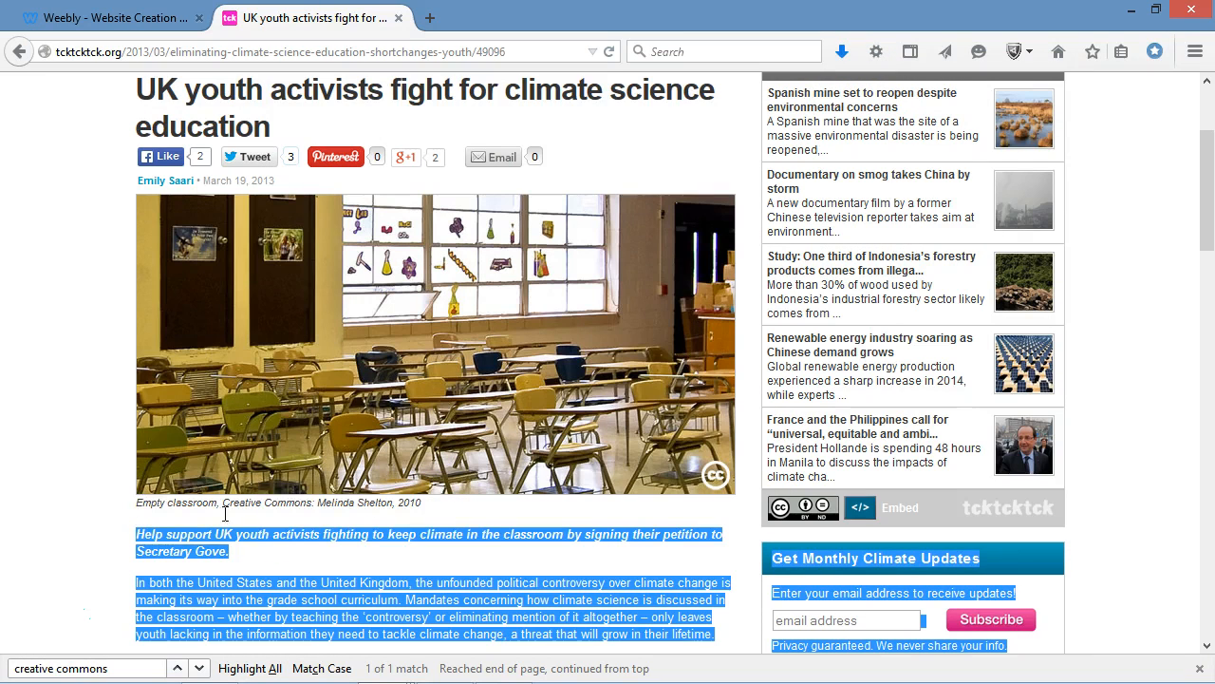
pyautogui.moveTo(442, 503); pyautogui.dragTo(152, 506)
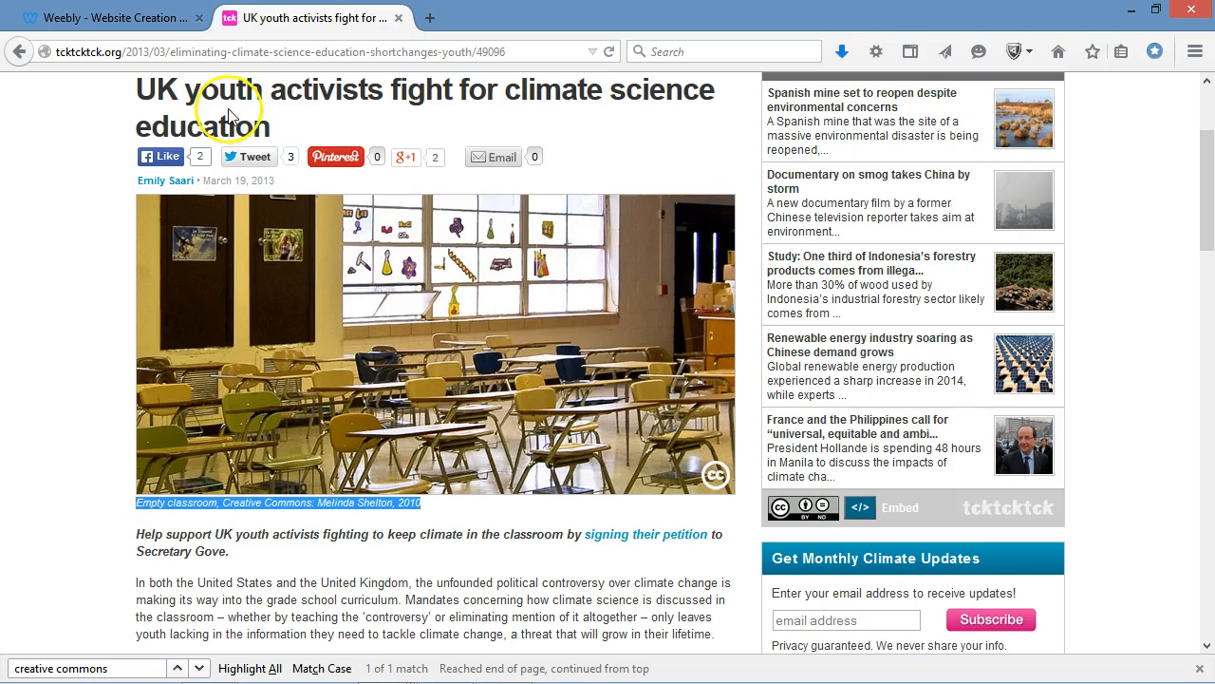
# Switch back to the Weebly editor, add an image element below the apple photo, and upload the saved empty classroom photo into it.
pyautogui.click(157, 21)
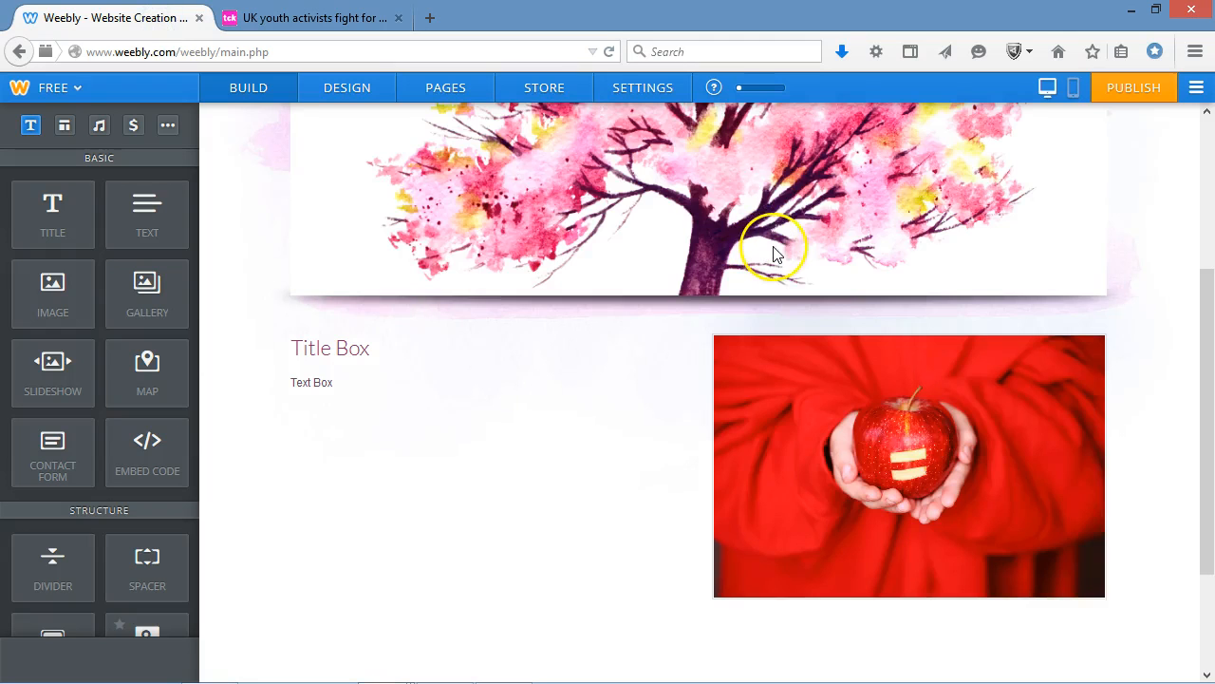
pyautogui.moveTo(75, 298); pyautogui.dragTo(556, 610)
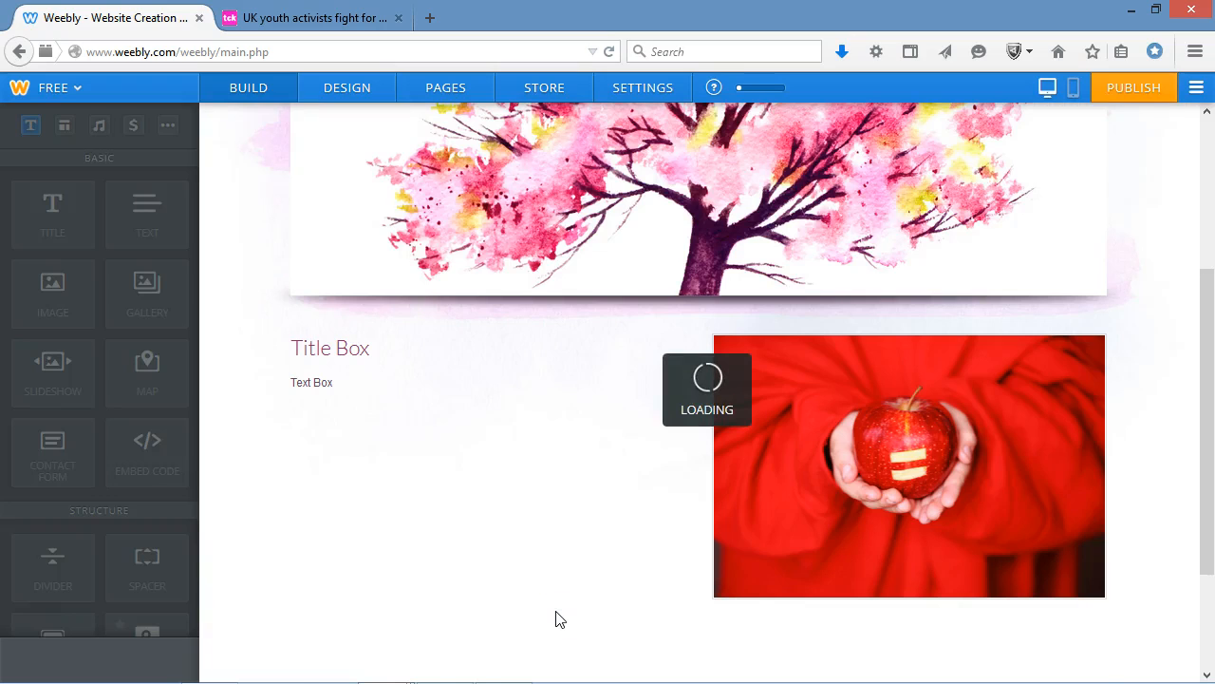
pyautogui.click(676, 641)
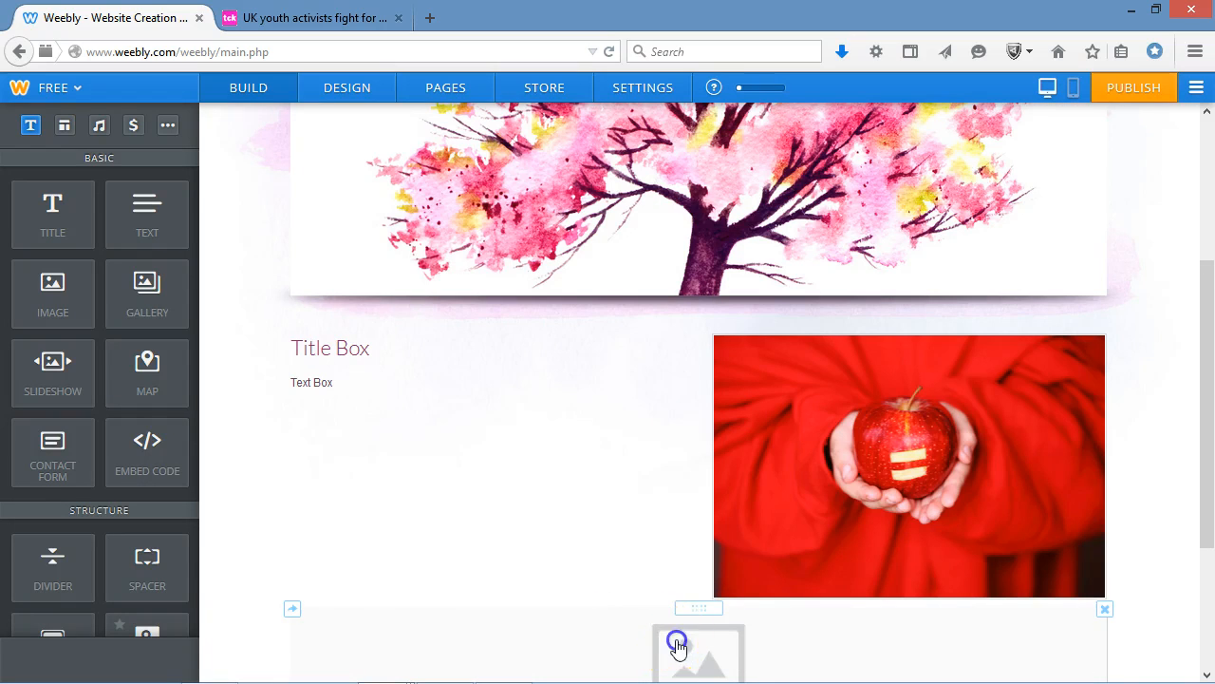
pyautogui.click(623, 409)
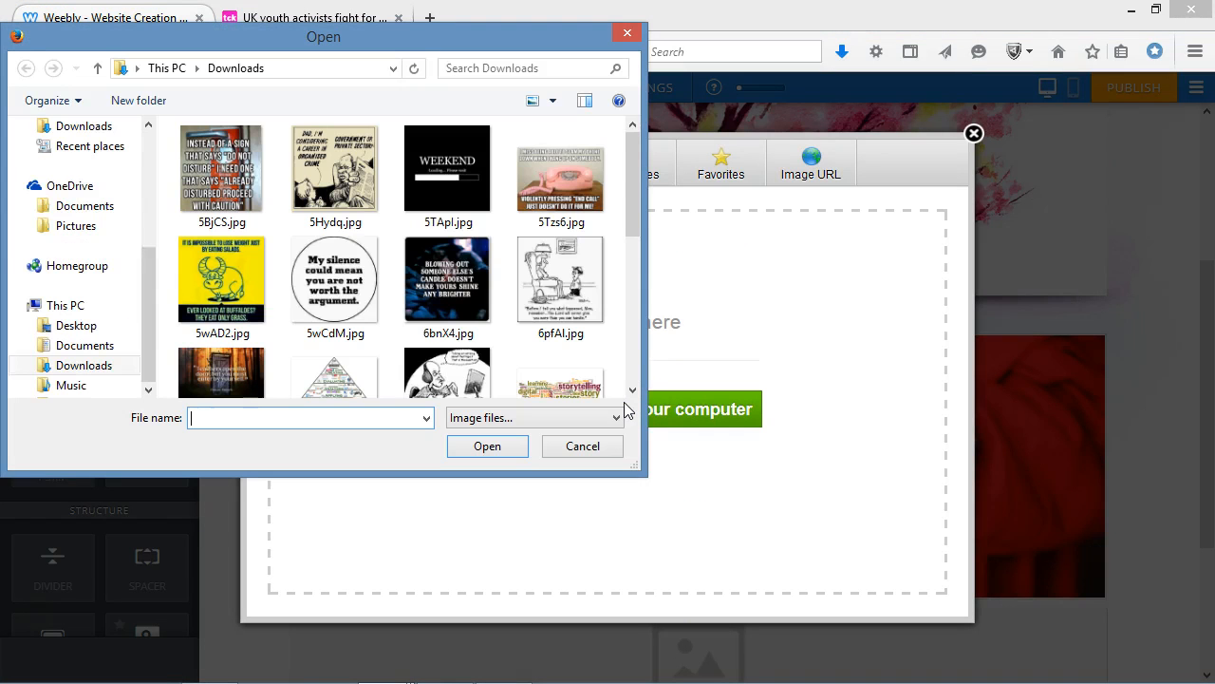
pyautogui.moveTo(632, 189); pyautogui.dragTo(632, 357)
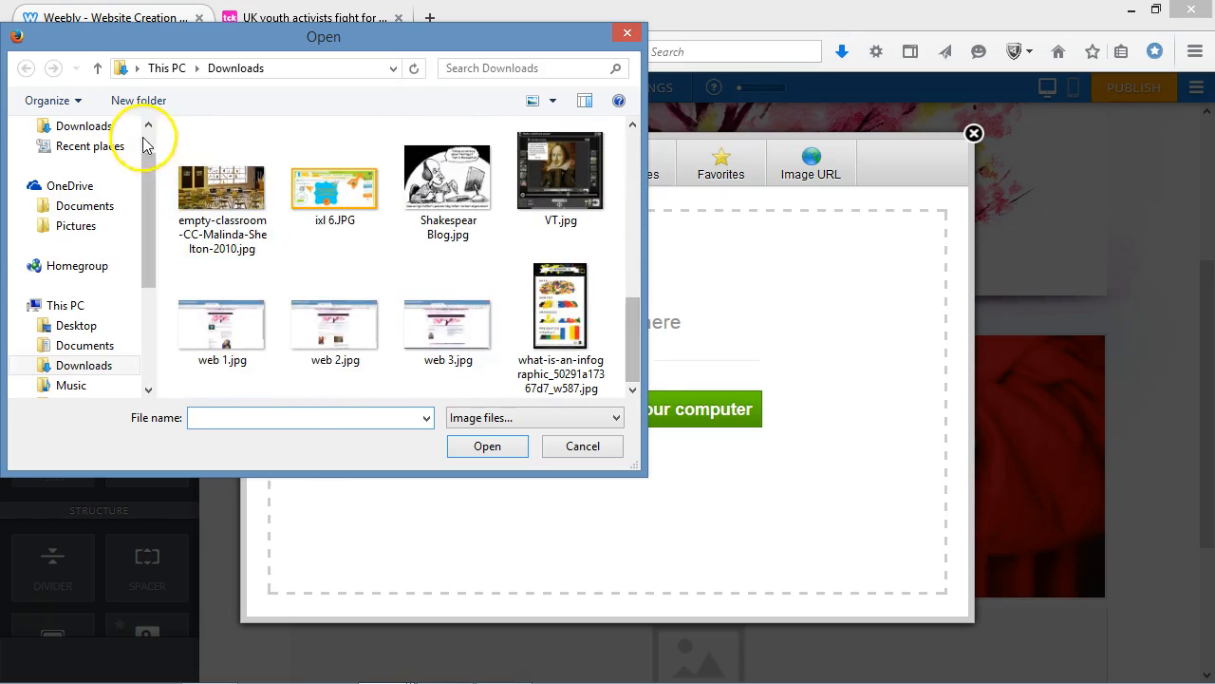
pyautogui.click(234, 204)
pyautogui.click(505, 445)
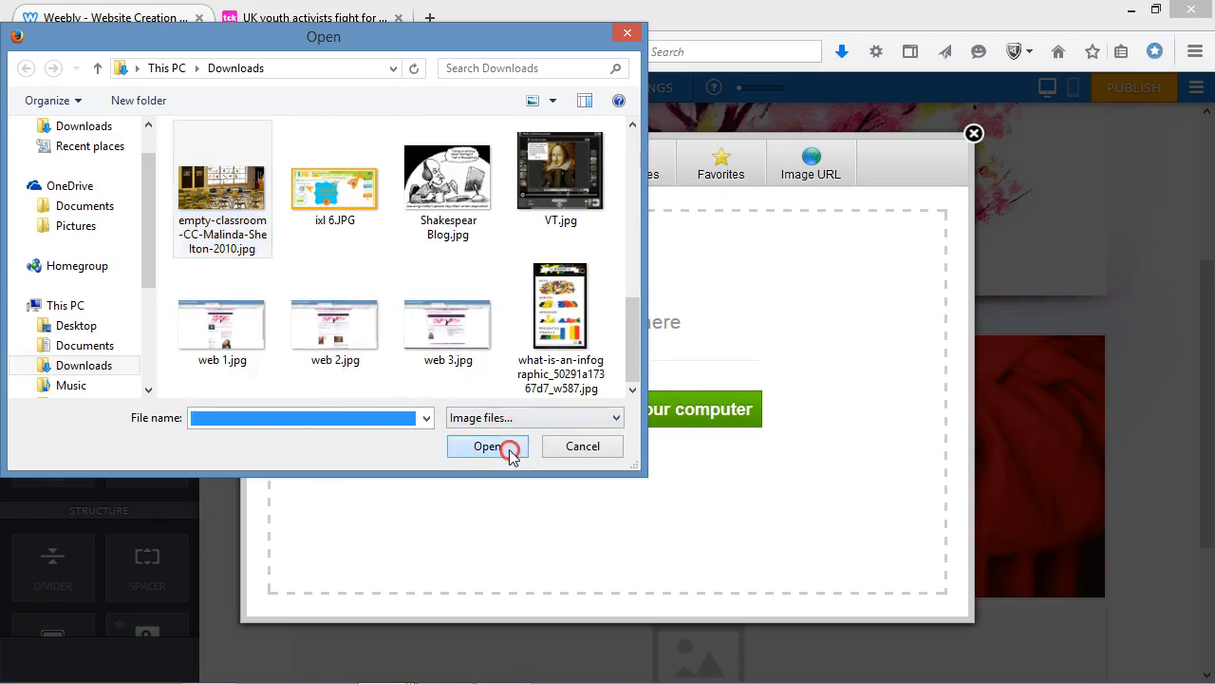
pyautogui.rightClick(509, 457)
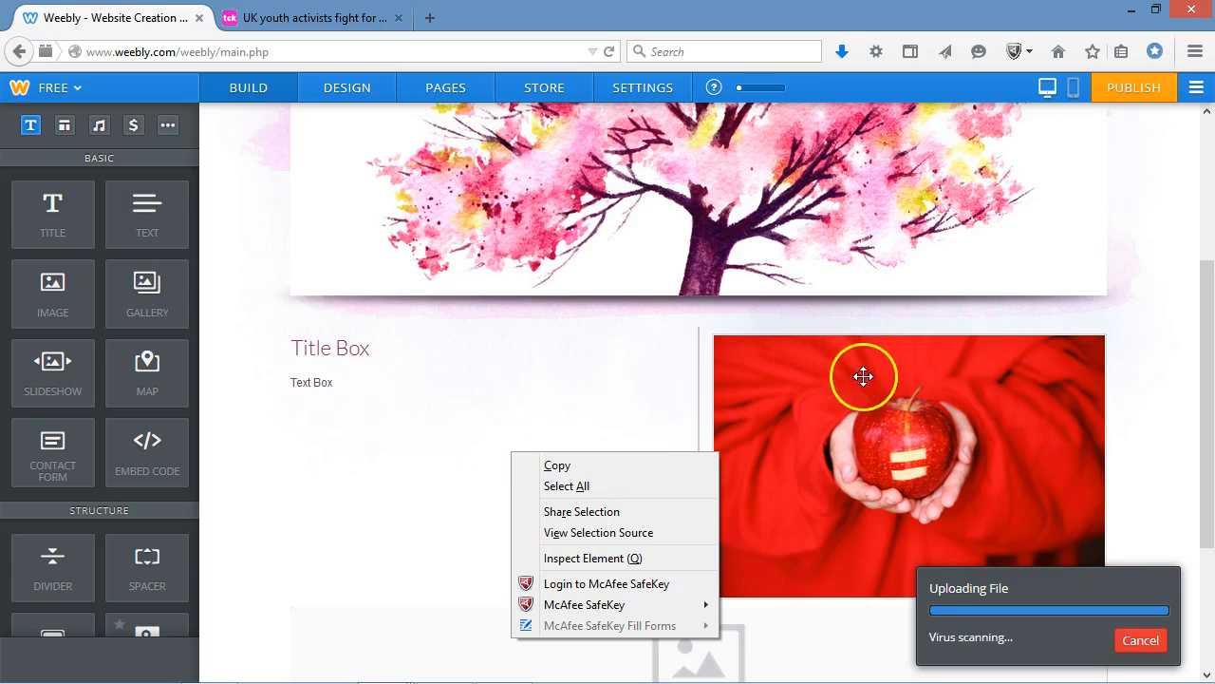
# Add the copied Creative Commons attribution as the caption of the empty classroom photo.
pyautogui.click(1206, 308)
pyautogui.moveTo(1205, 308); pyautogui.dragTo(1205, 456)
pyautogui.click(688, 406)
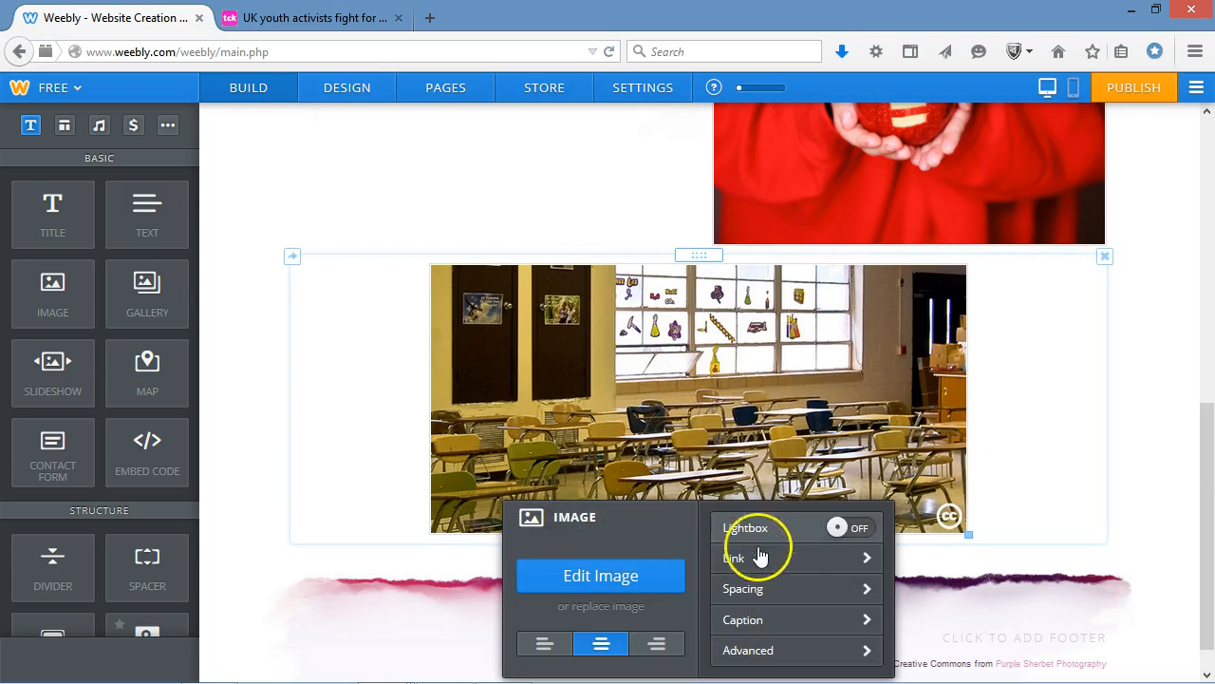
pyautogui.click(783, 624)
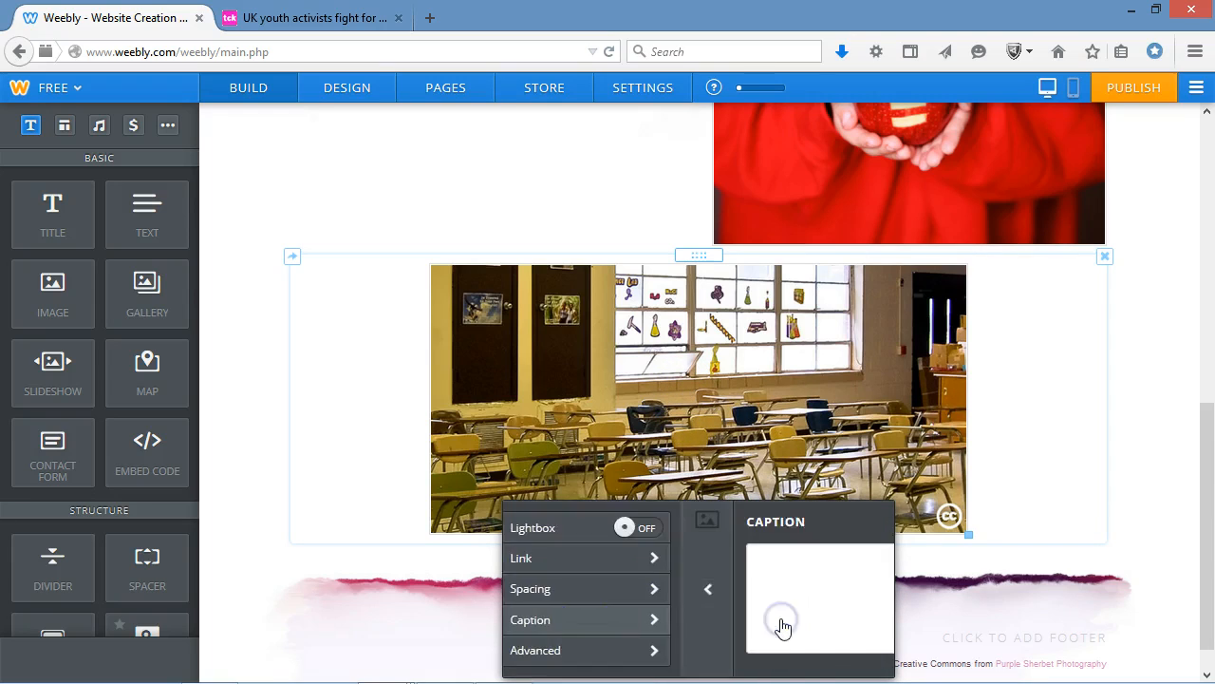
pyautogui.click(780, 588)
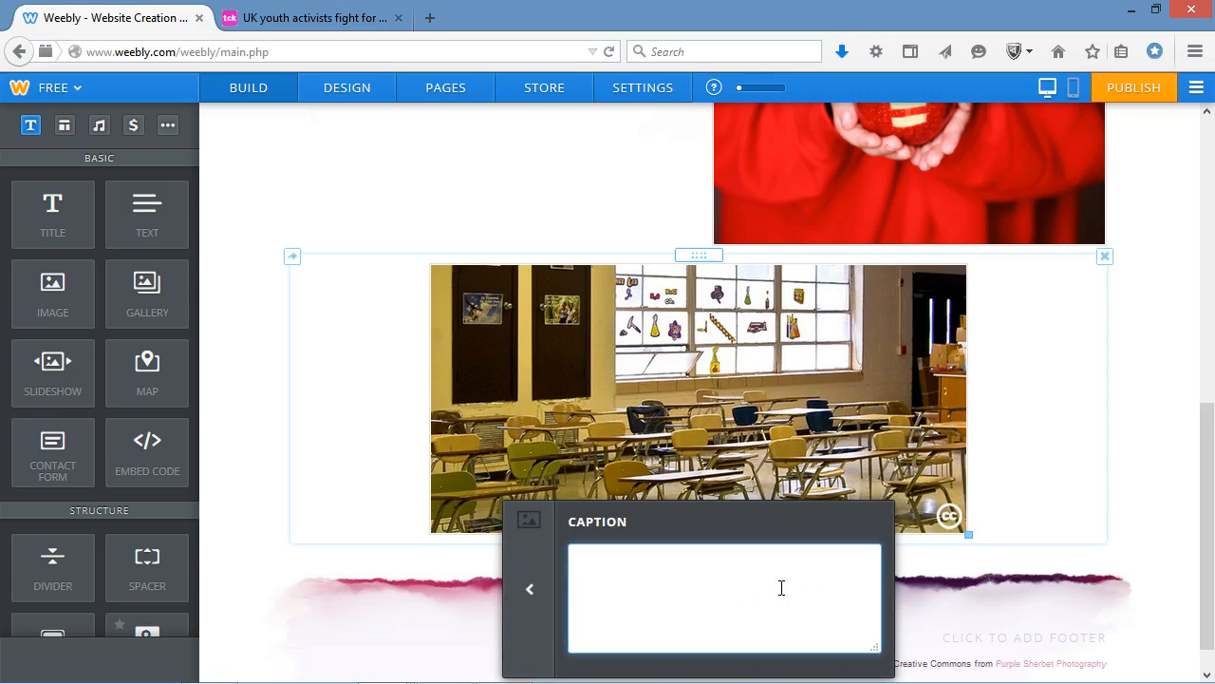
pyautogui.write('Empty classroom, Creative Commons: Melinda Shelton, 2010')
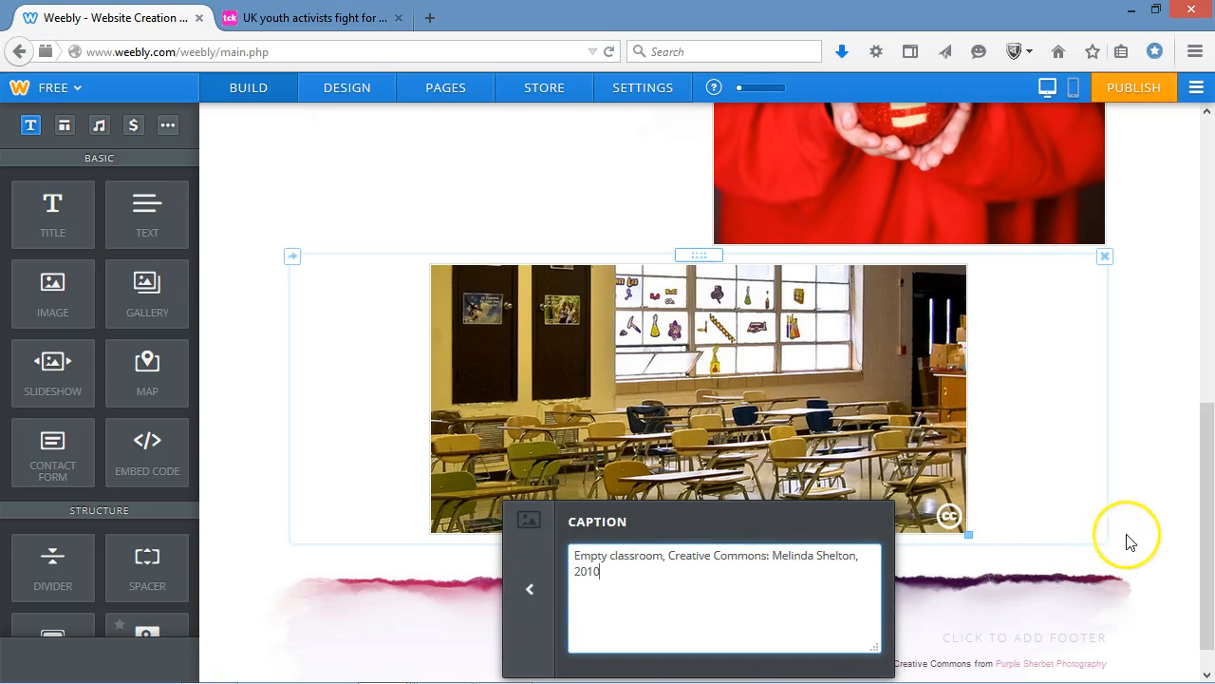
pyautogui.click(1147, 533)
pyautogui.moveTo(1208, 520); pyautogui.dragTo(1202, 466)
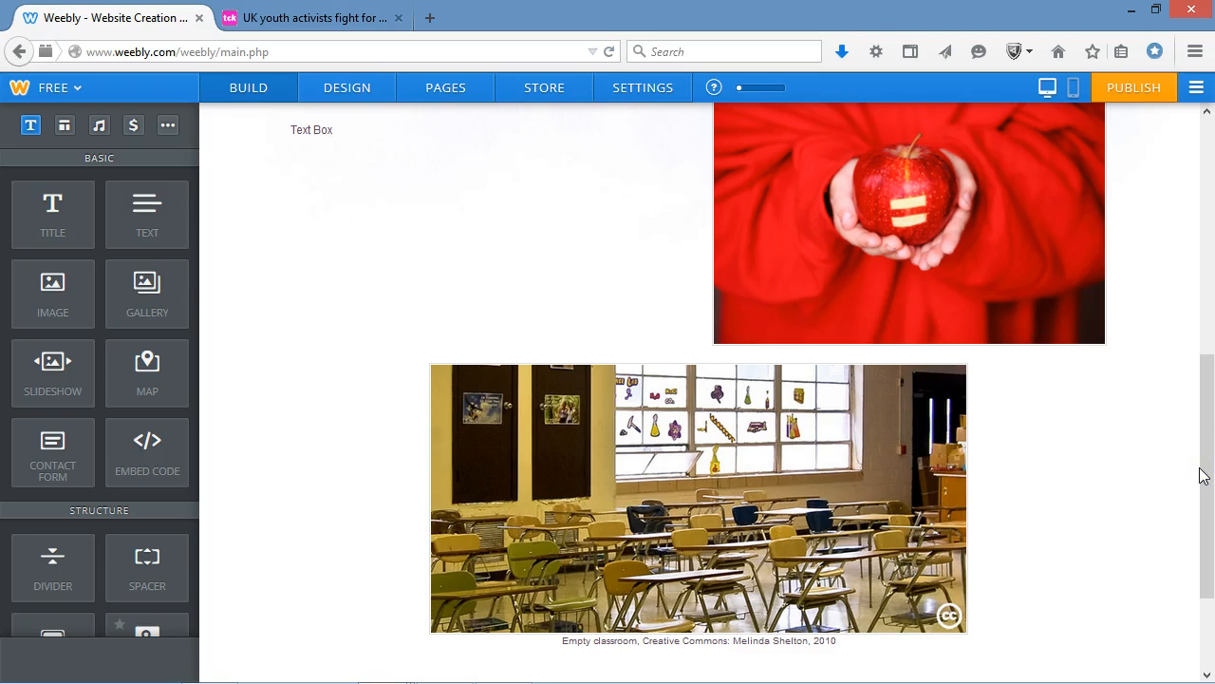
# Add a button below the text box and a spacer between the title and the text box.
pyautogui.moveTo(1208, 475); pyautogui.dragTo(1209, 260)
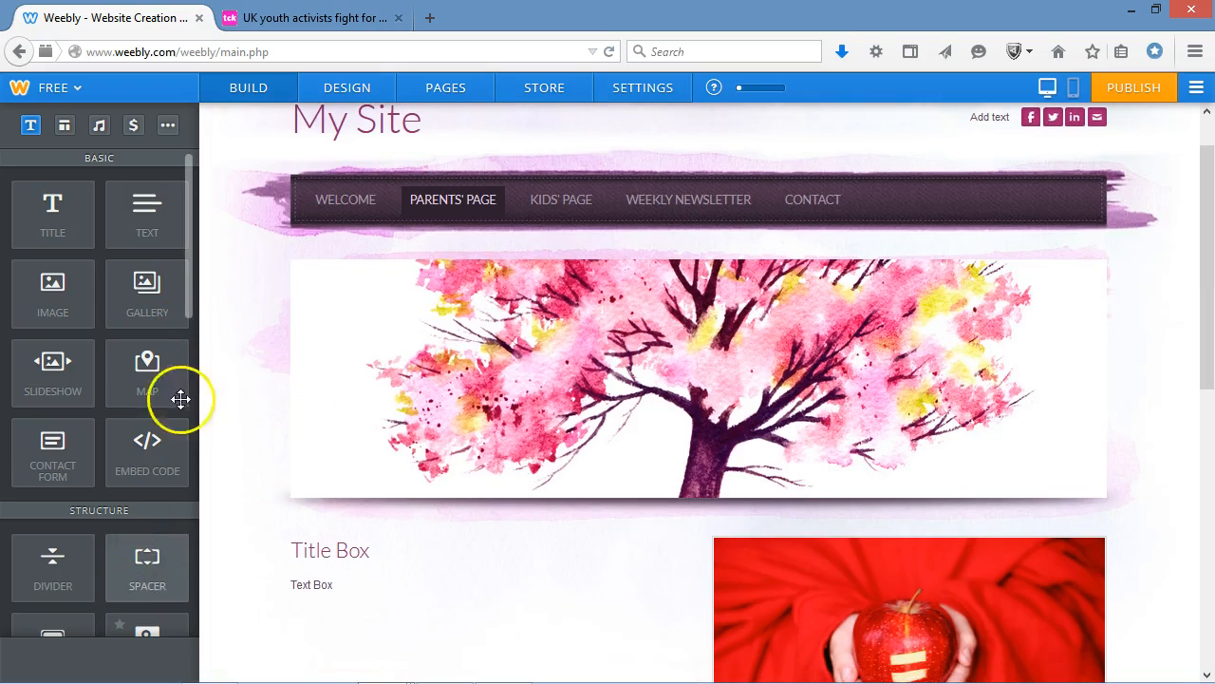
pyautogui.moveTo(186, 311); pyautogui.dragTo(189, 387)
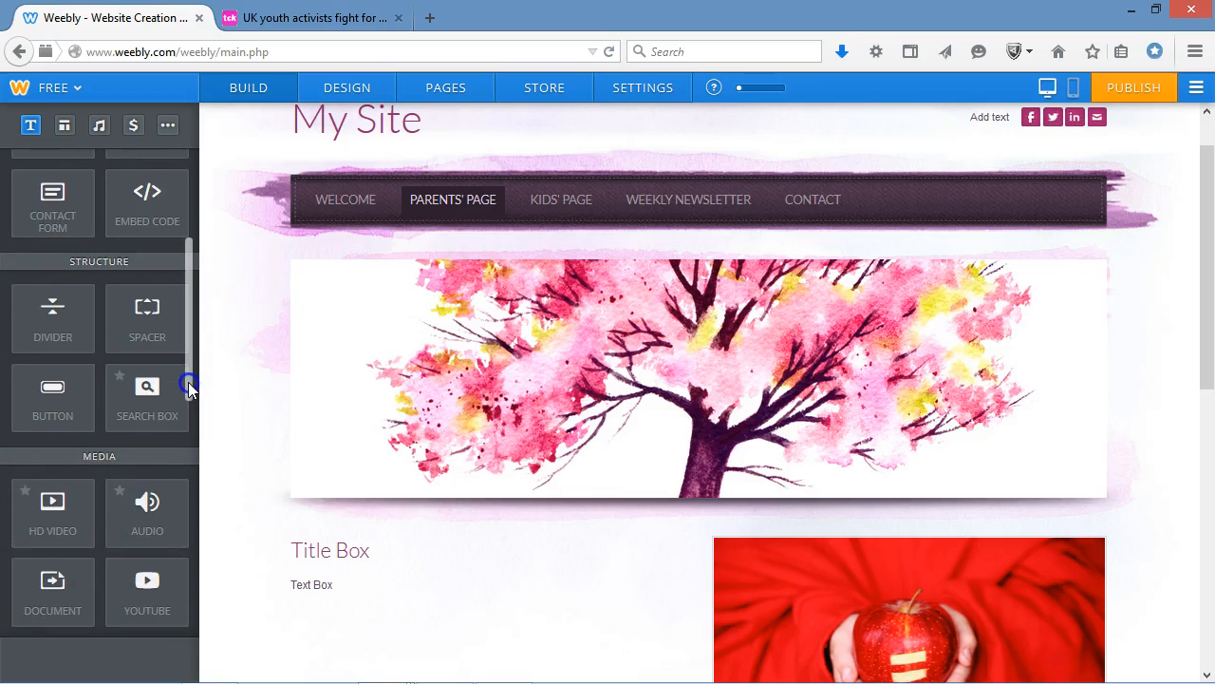
pyautogui.moveTo(54, 314); pyautogui.dragTo(515, 616)
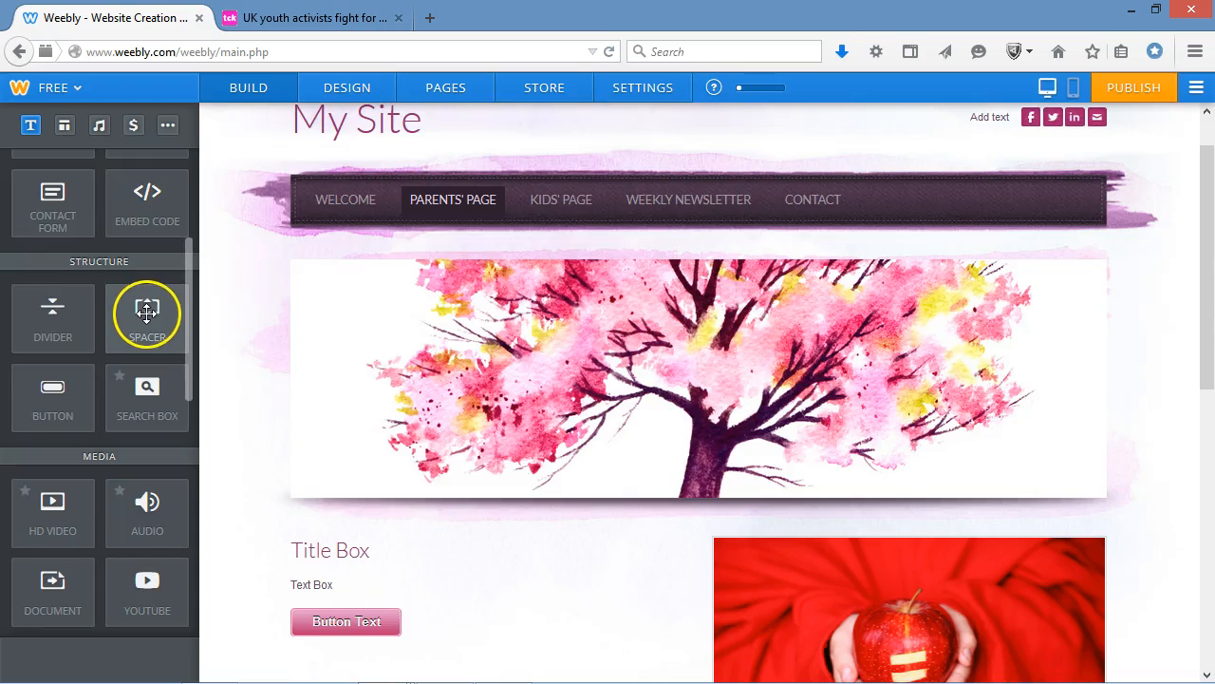
pyautogui.click(340, 621)
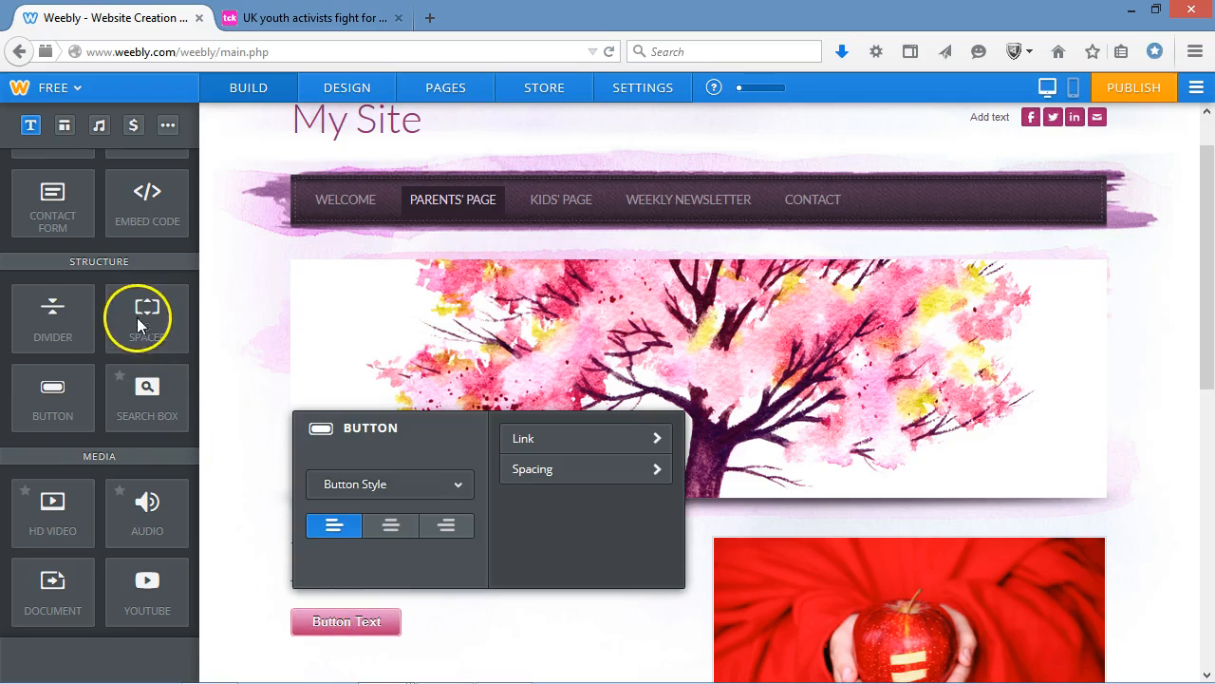
pyautogui.moveTo(169, 339); pyautogui.dragTo(480, 574)
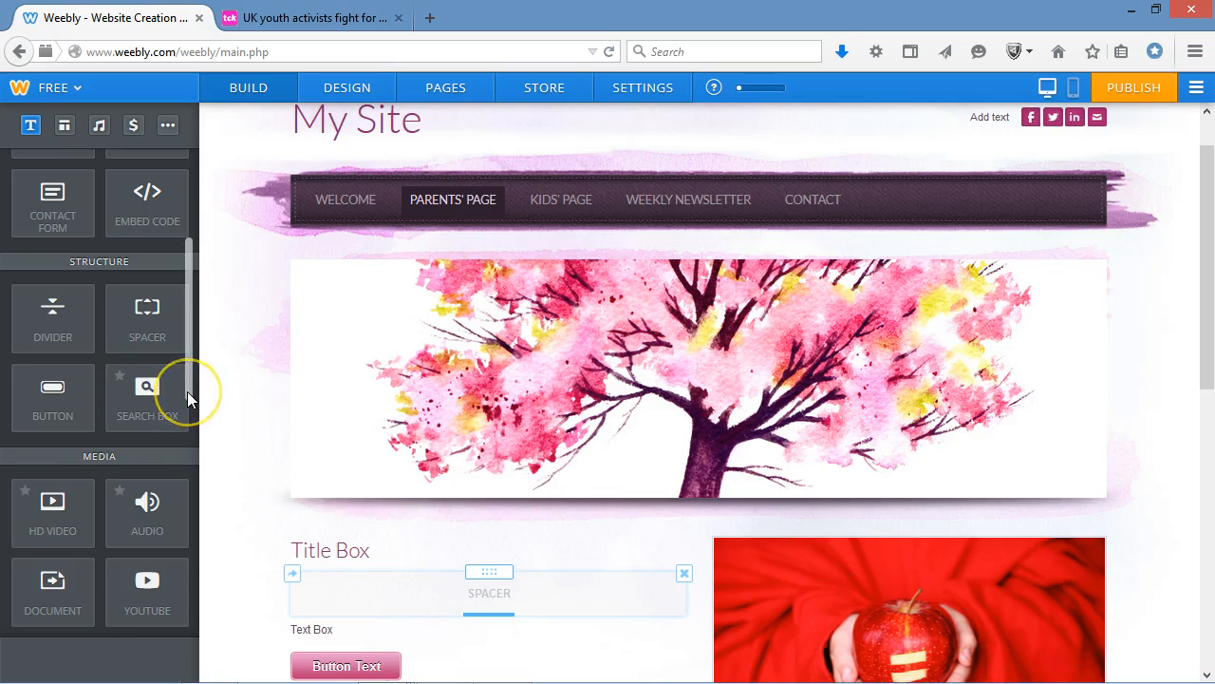
# Browse the remaining content elements, including the commerce and More groups, and the editor's site options.
pyautogui.moveTo(187, 396); pyautogui.dragTo(204, 593)
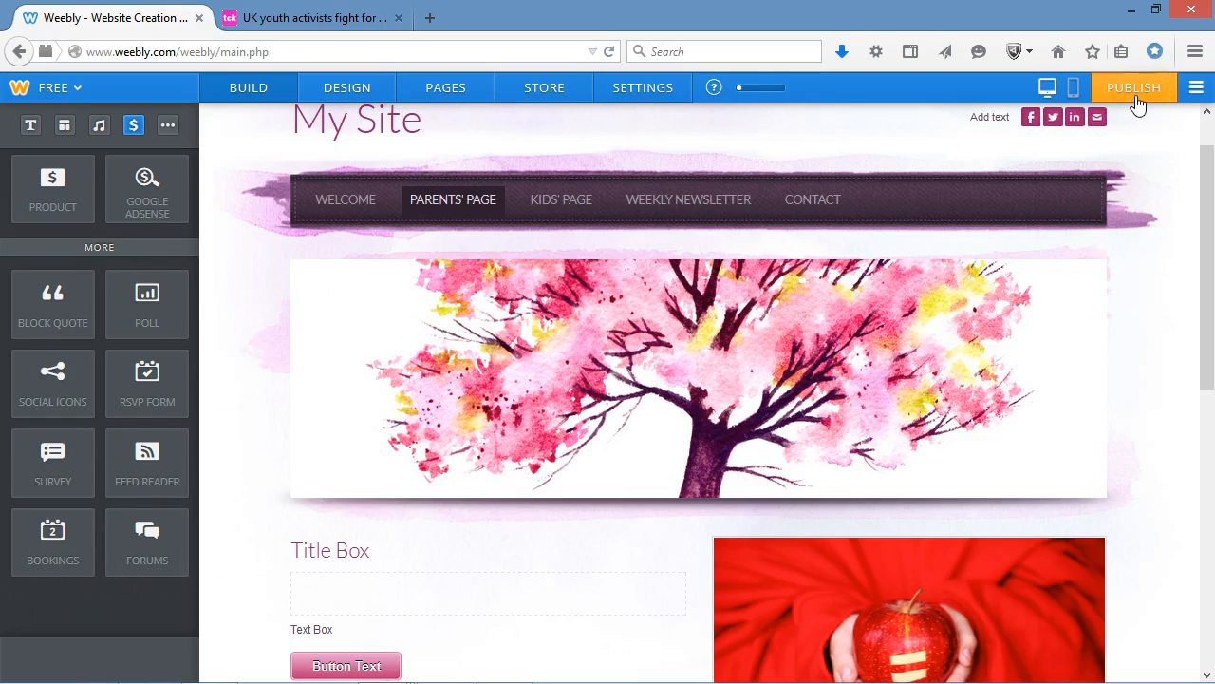
pyautogui.click(1194, 100)
pyautogui.click(1153, 154)
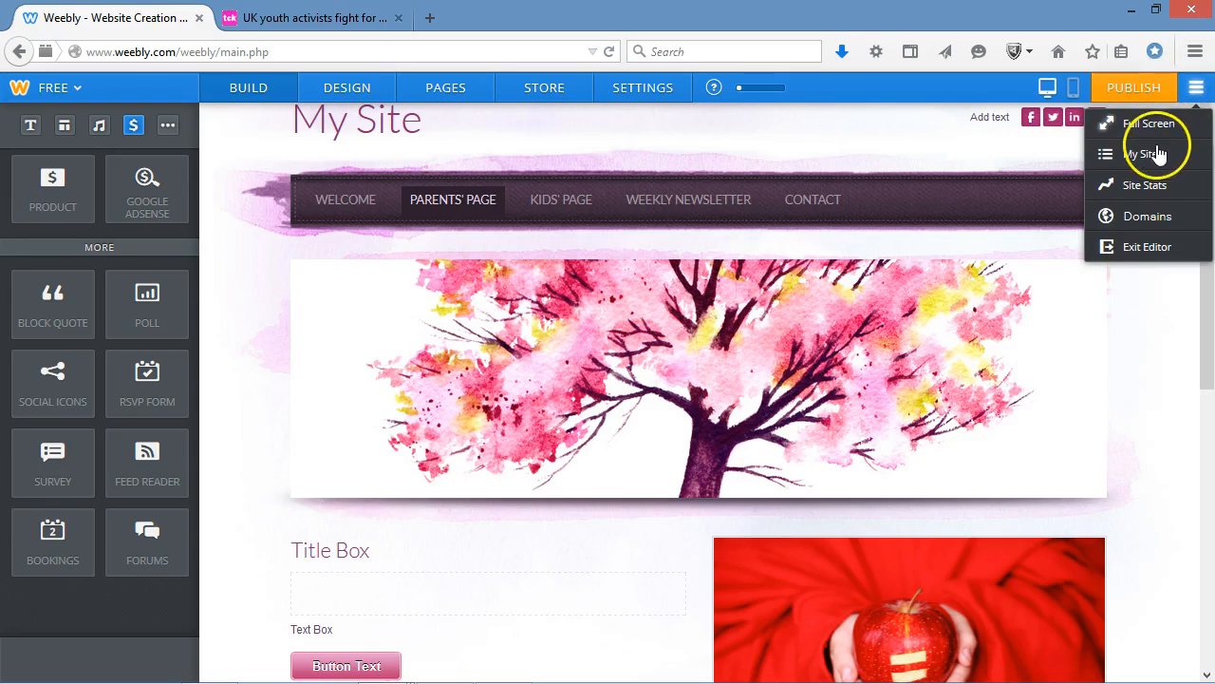